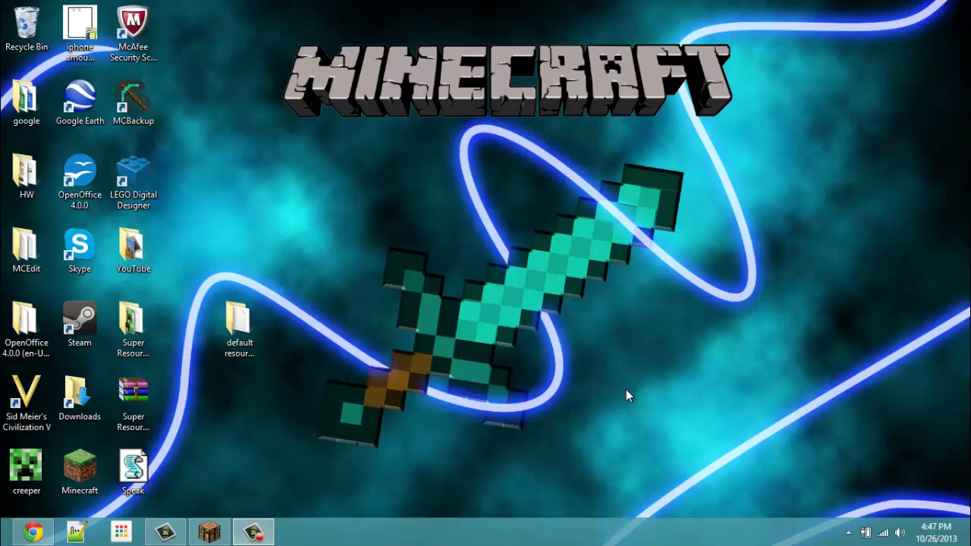
drag(271, 28, 798, 154)
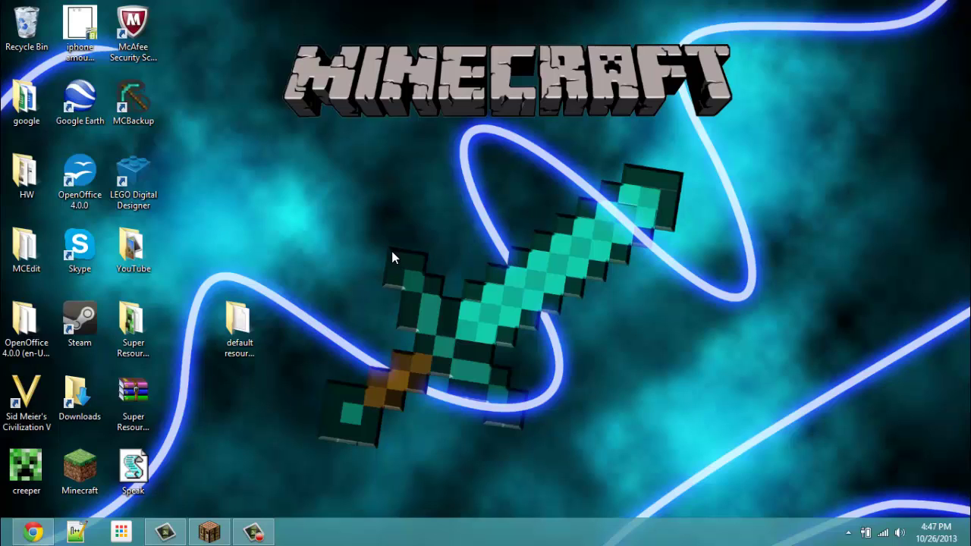
drag(391, 251, 459, 326)
click(236, 343)
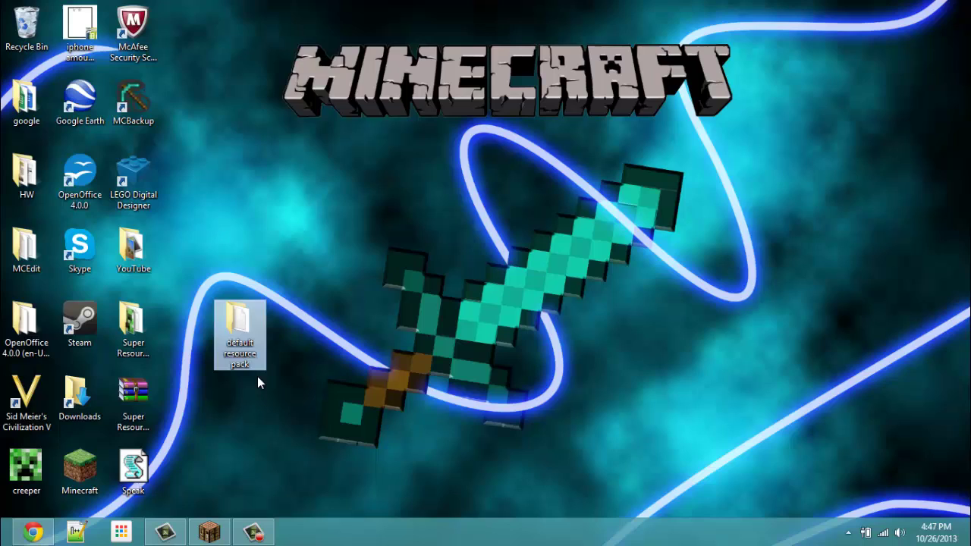
click(260, 414)
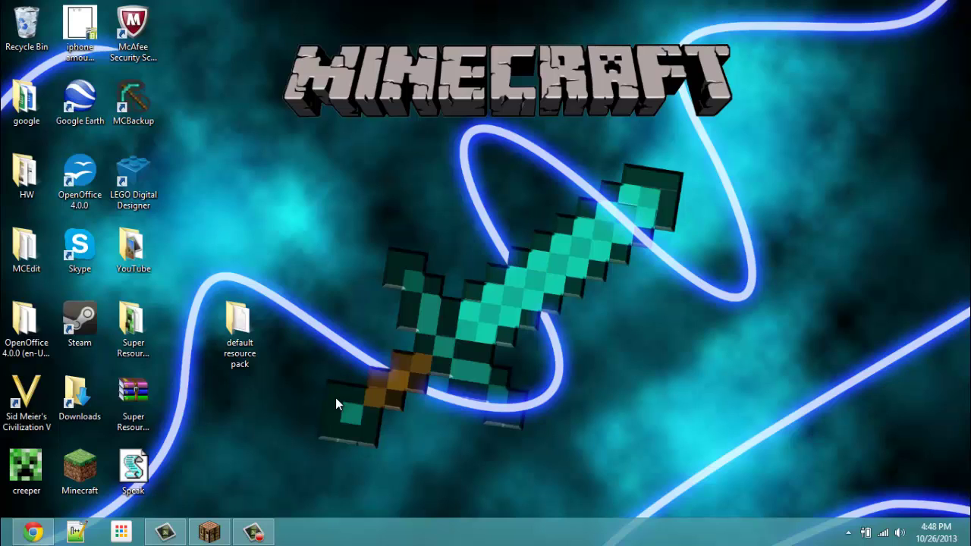
Step: Open the en_US language file from assets > minecraft > lang inside the default resource pack folder on the desktop
double_click(240, 353)
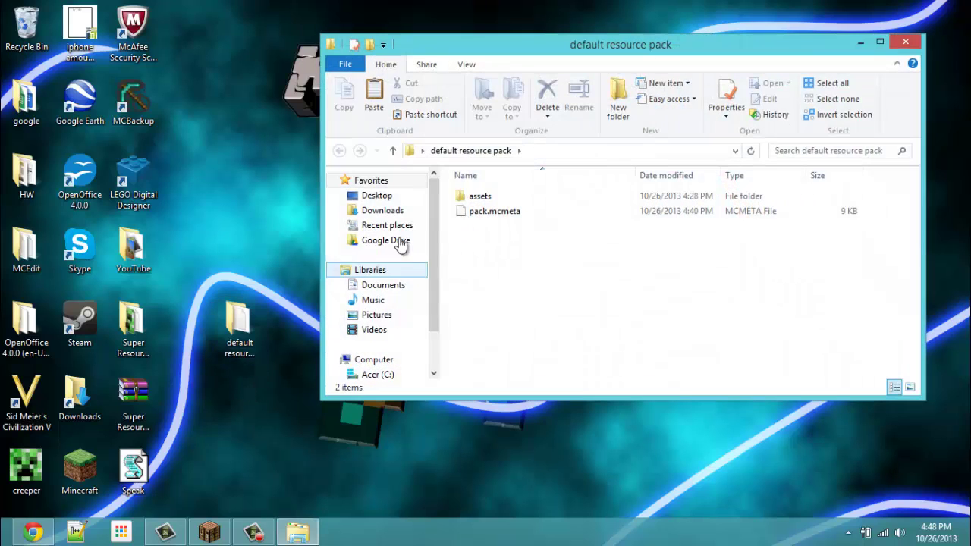
click(475, 198)
double_click(476, 199)
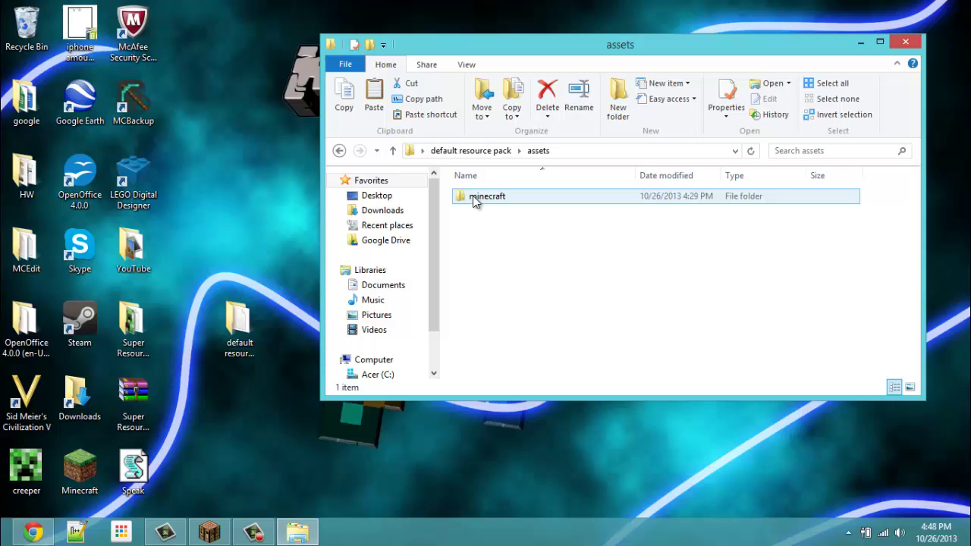
double_click(475, 199)
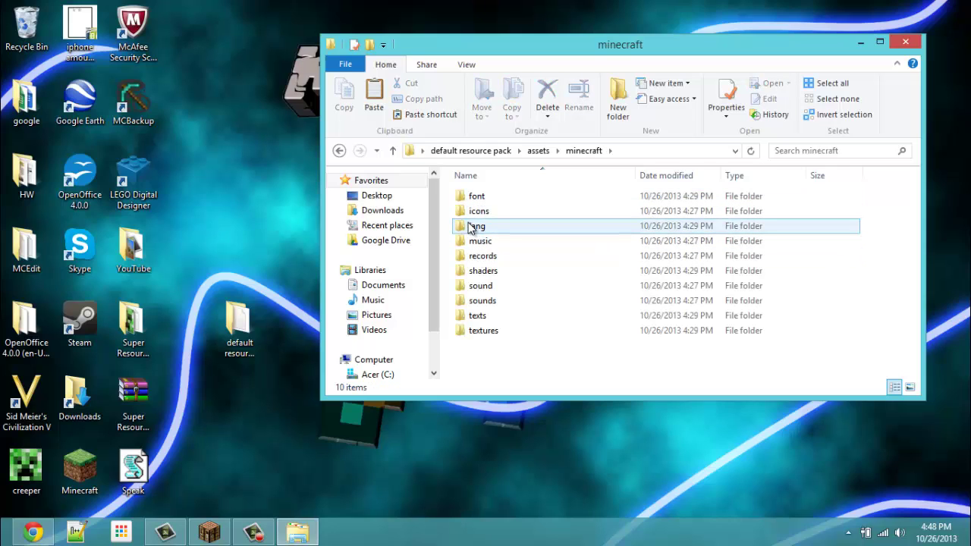
double_click(469, 226)
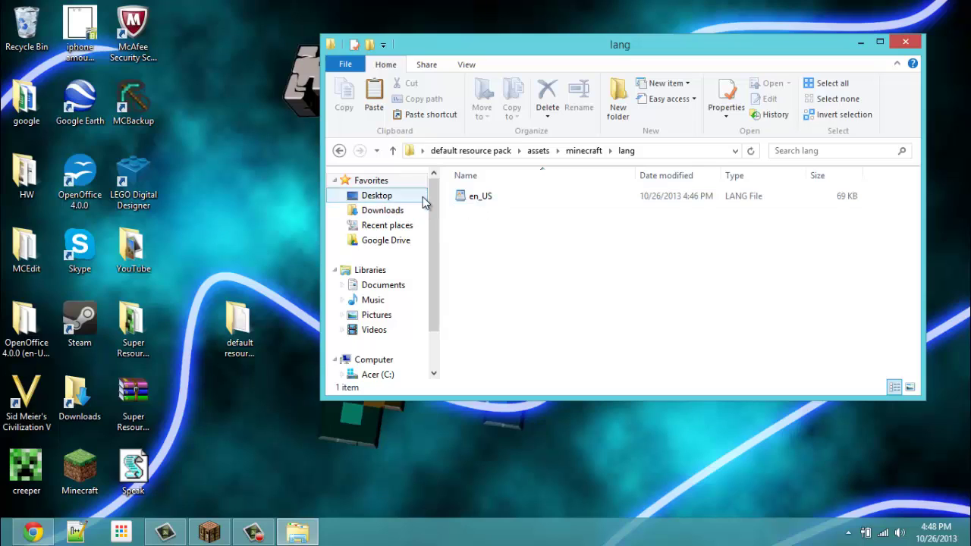
double_click(491, 197)
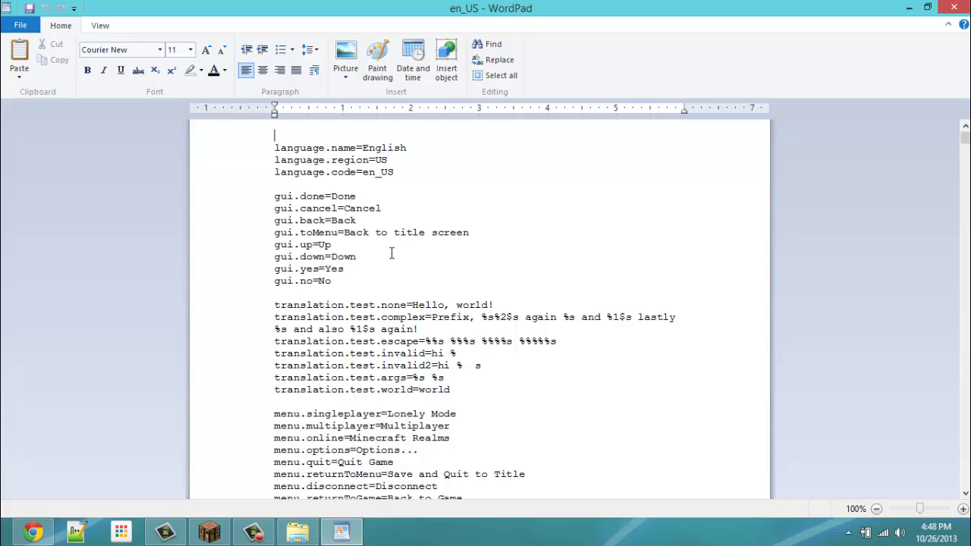
Step: Change the menu.multiplayer text to "Social Mode", save the language file, and close it along with the lang folder
drag(389, 413, 455, 411)
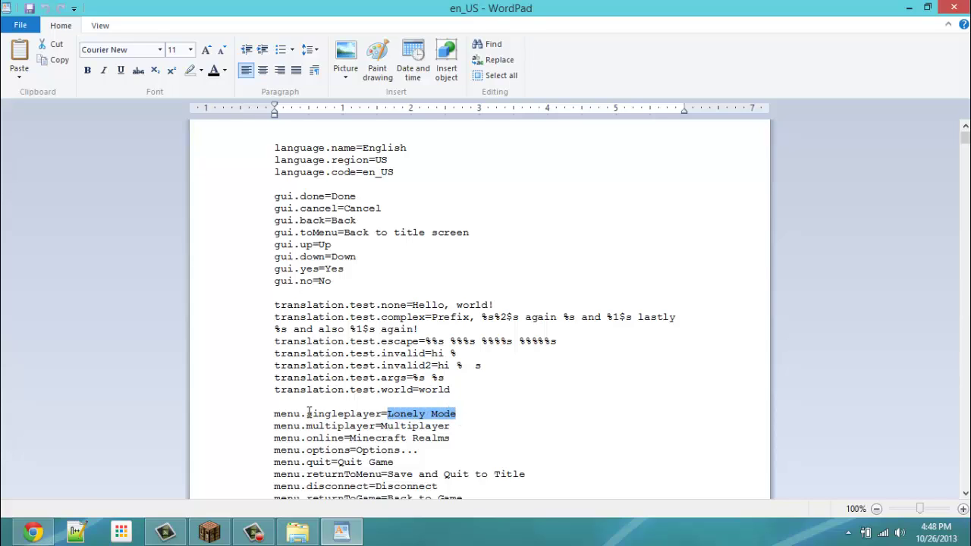
drag(306, 414, 324, 414)
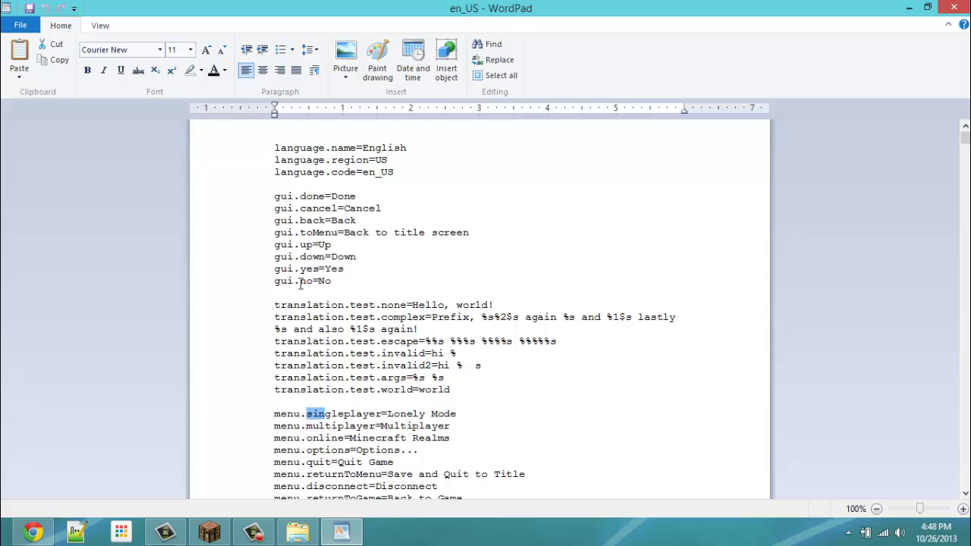
click(328, 317)
drag(380, 425, 461, 434)
text(So)
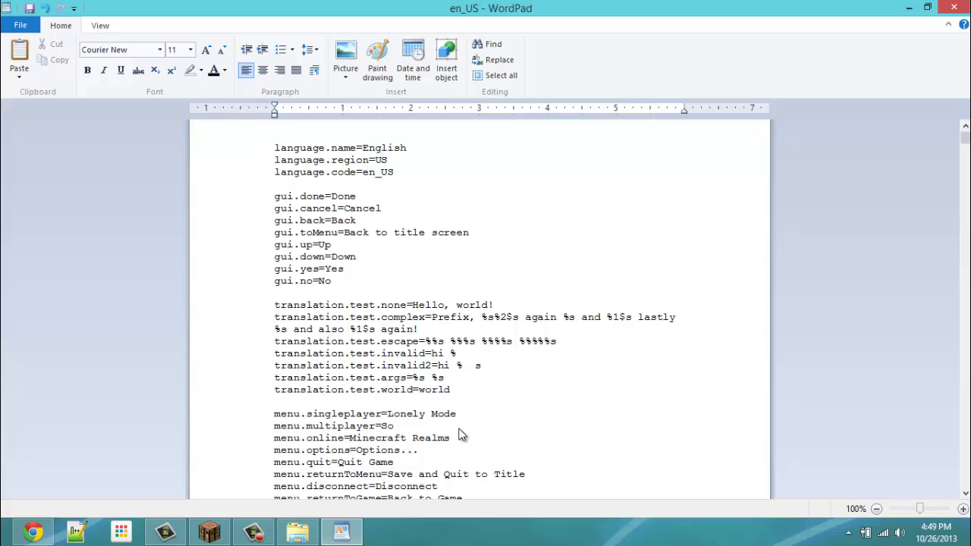
text(cial Mode)
scroll(486, 402, down, 8)
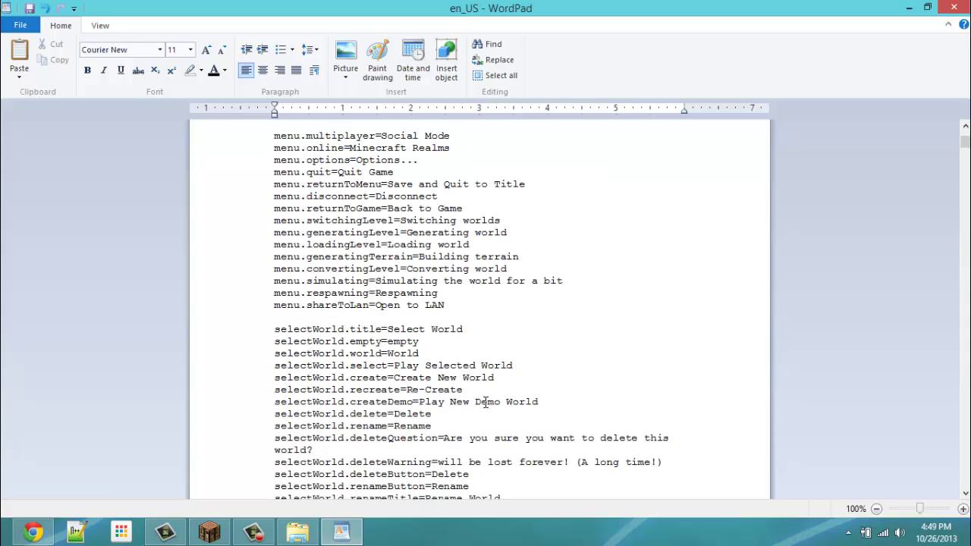
click(954, 8)
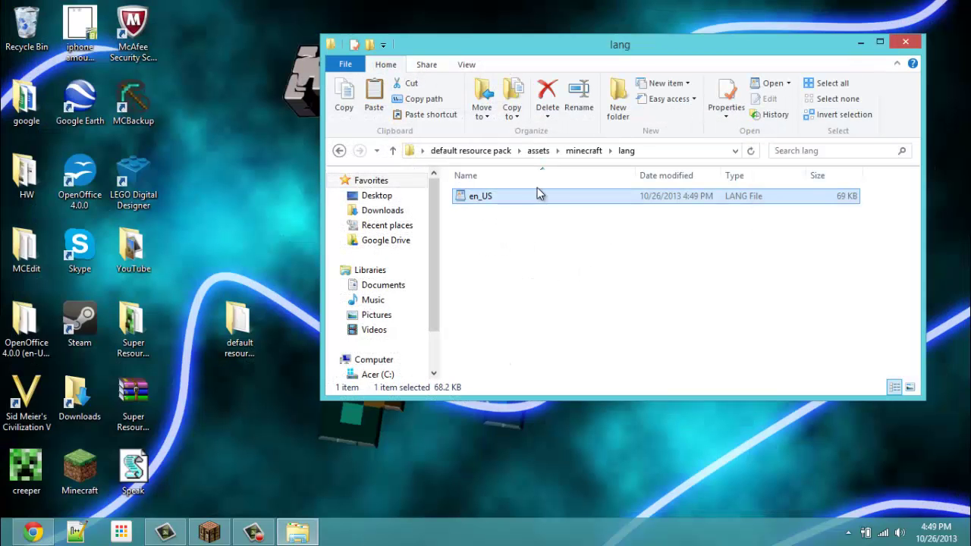
click(904, 46)
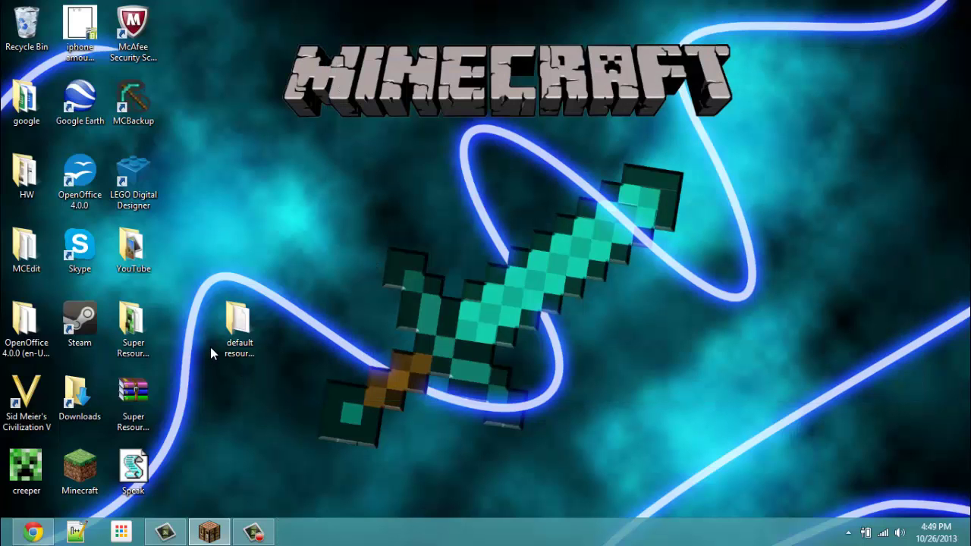
Step: Open Minecraft's resource pack folder from the game and move the default resource pack folder from the desktop into it
click(213, 532)
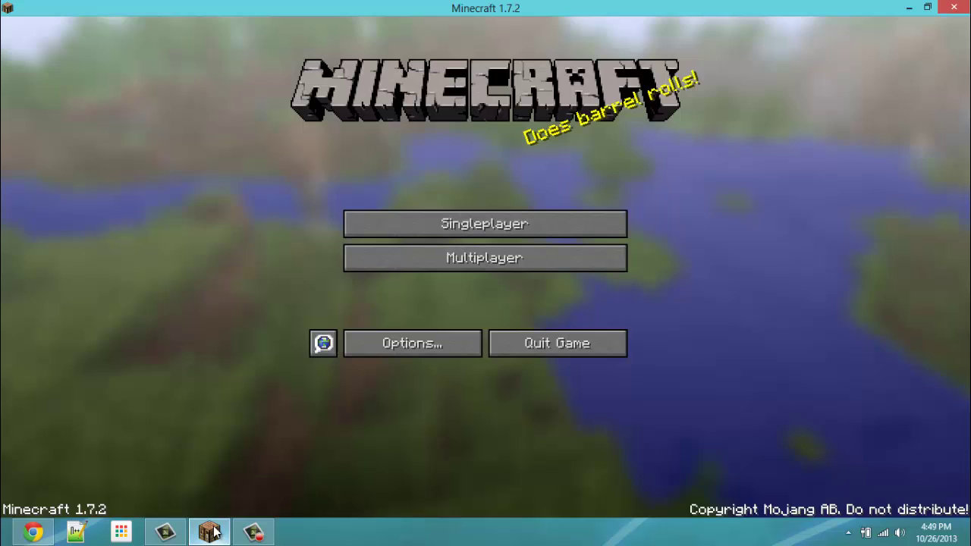
click(402, 345)
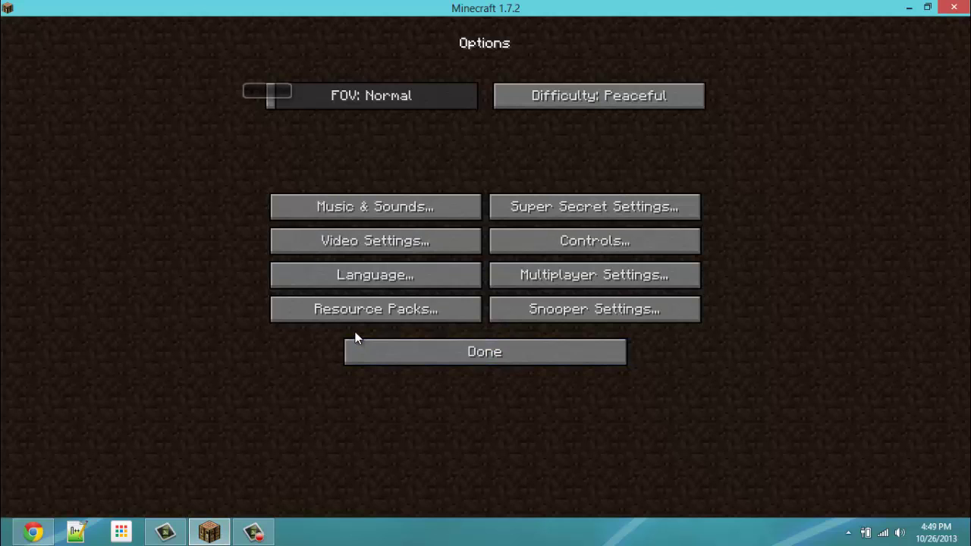
click(336, 317)
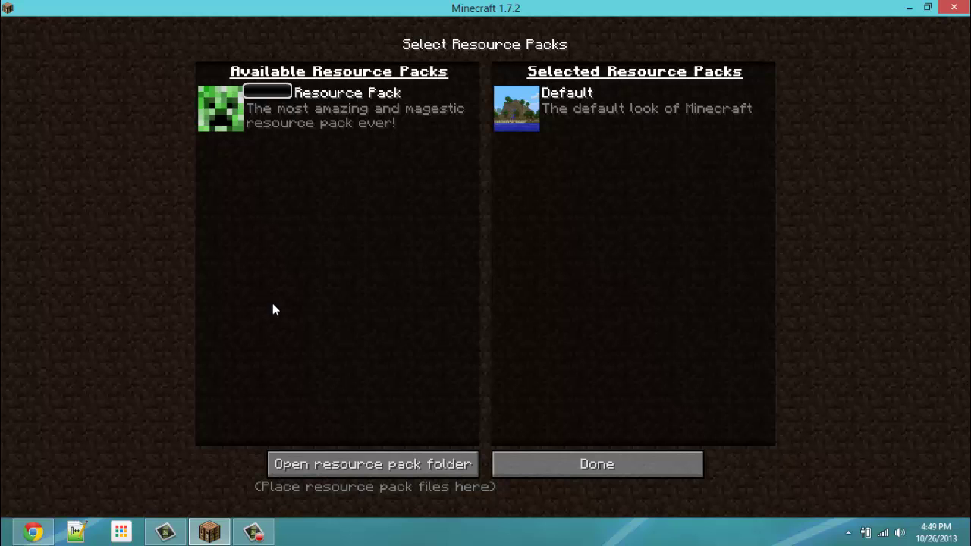
click(313, 467)
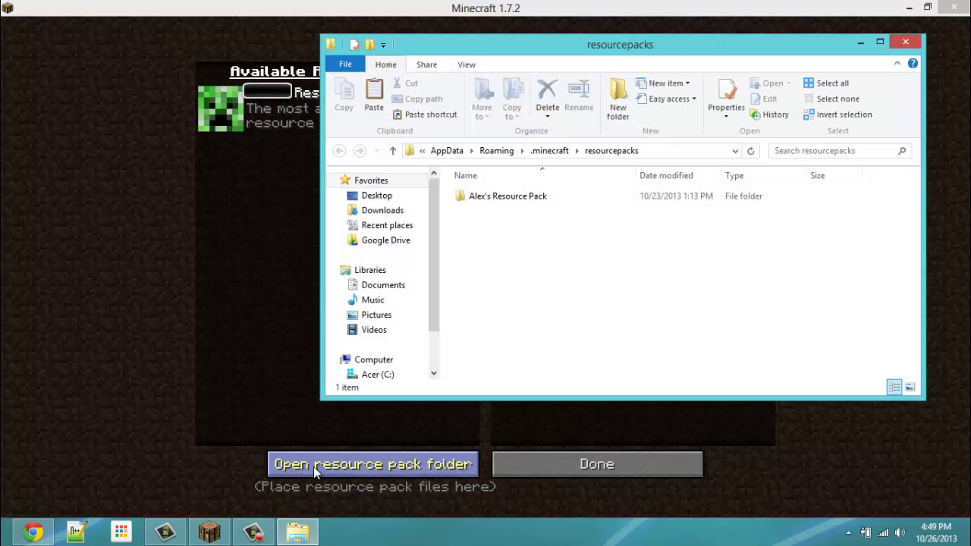
click(909, 7)
drag(240, 337, 565, 277)
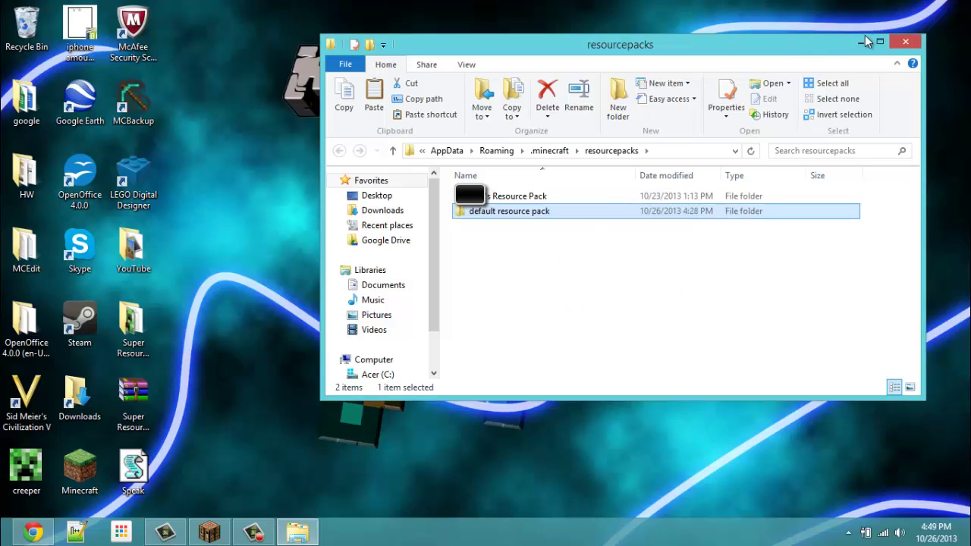
click(902, 44)
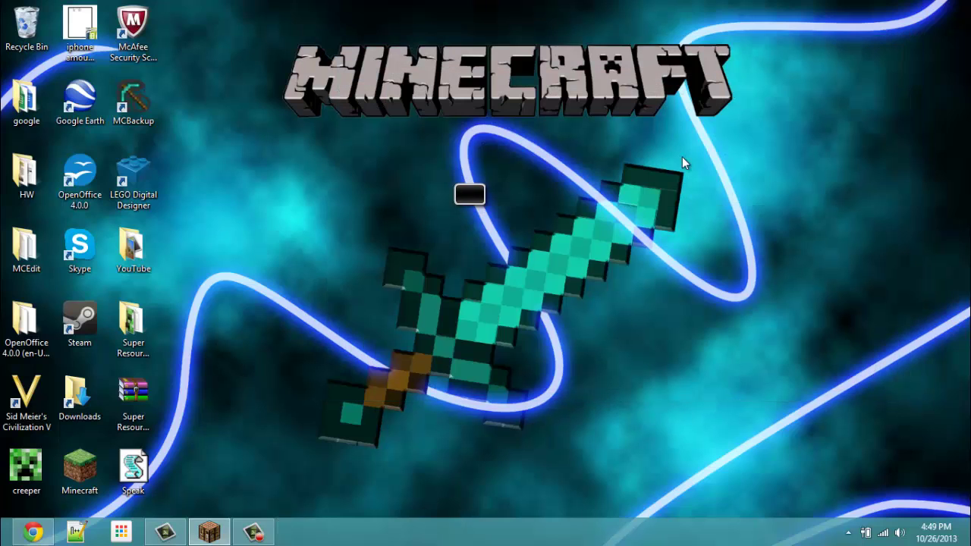
Step: Return to Minecraft and activate the default resource pack described as "YouTube test pack"
click(218, 539)
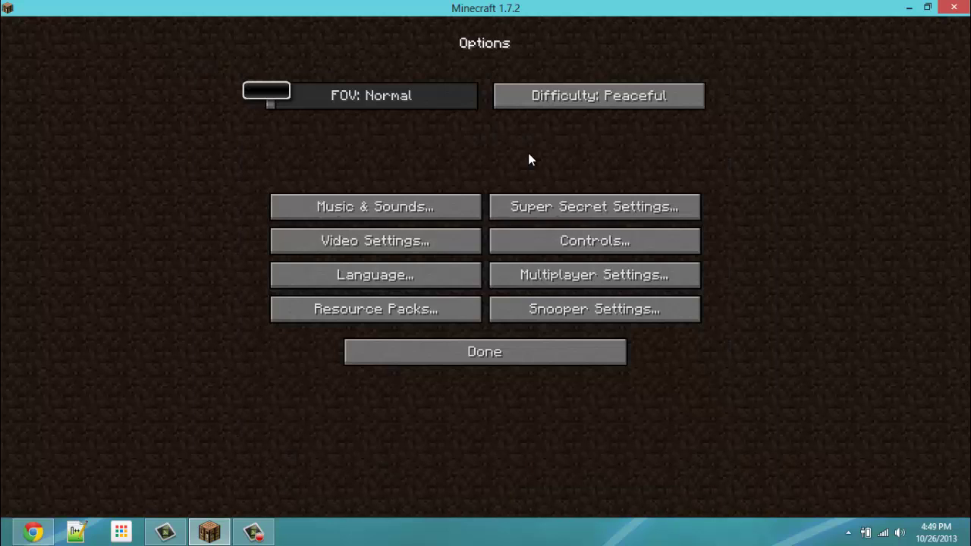
click(380, 317)
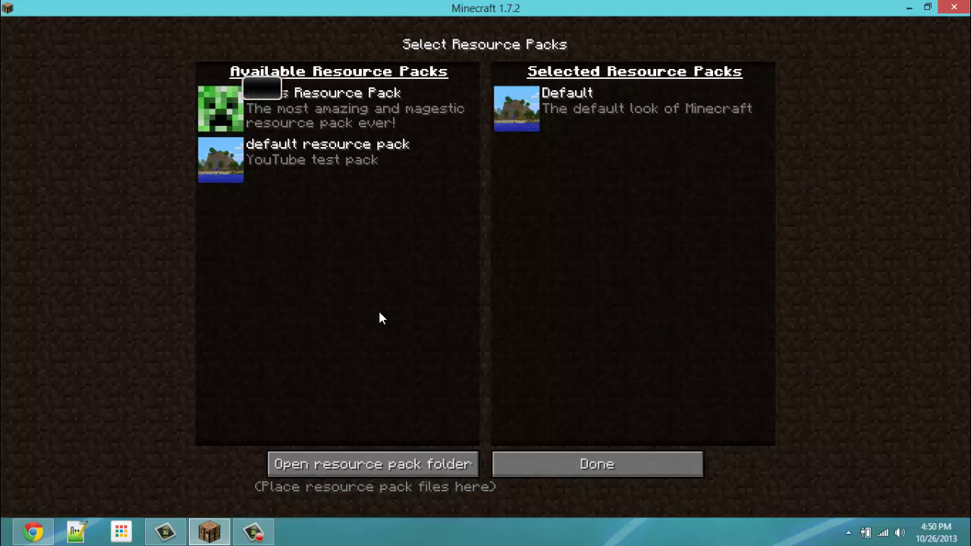
mouse_move(249, 169)
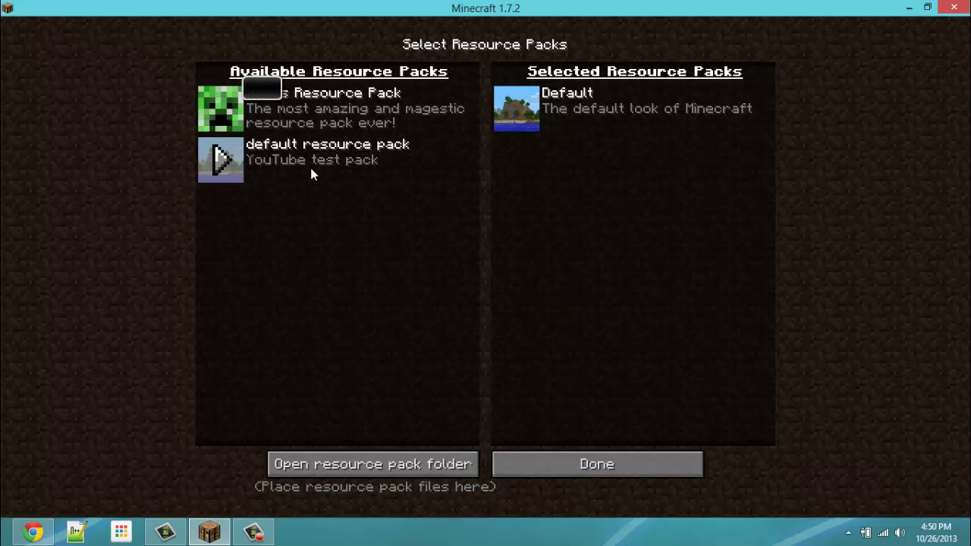
click(220, 160)
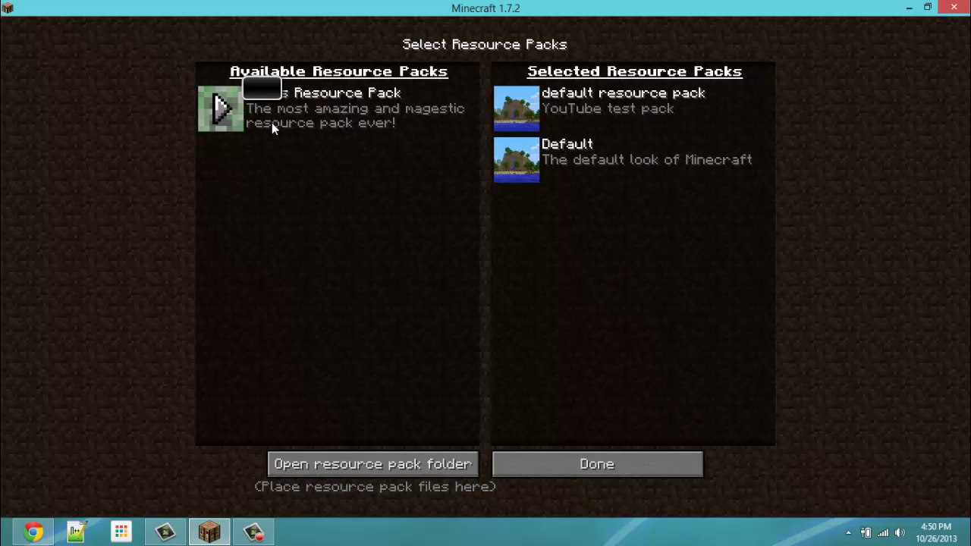
Step: Try combining the creeper-icon pack with the default resource pack, deactivate both, and reactivate only the default resource pack
click(234, 114)
click(511, 102)
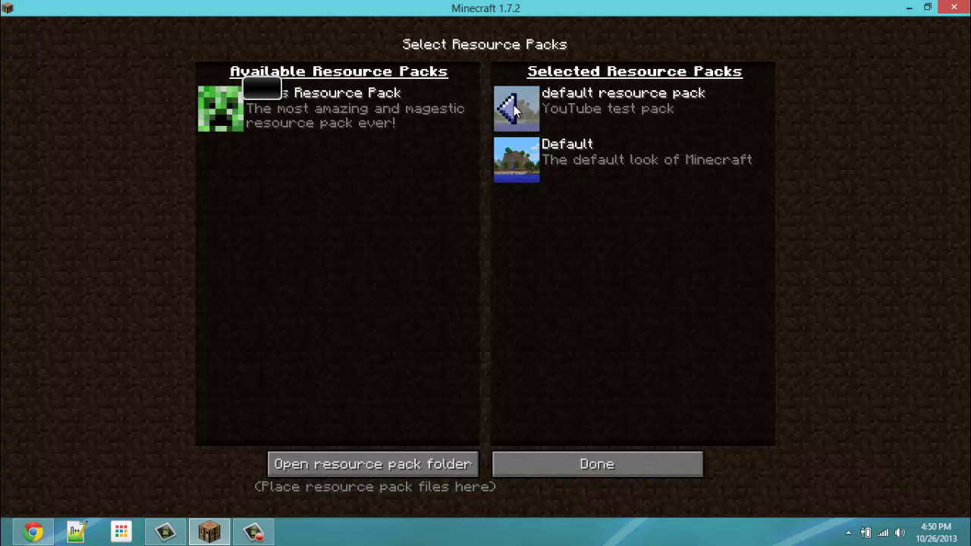
click(227, 120)
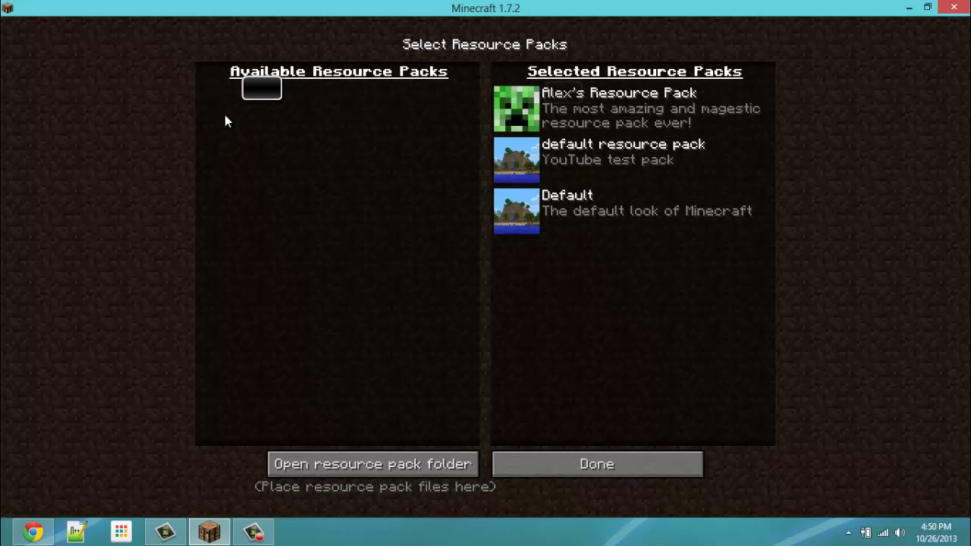
click(529, 119)
click(527, 119)
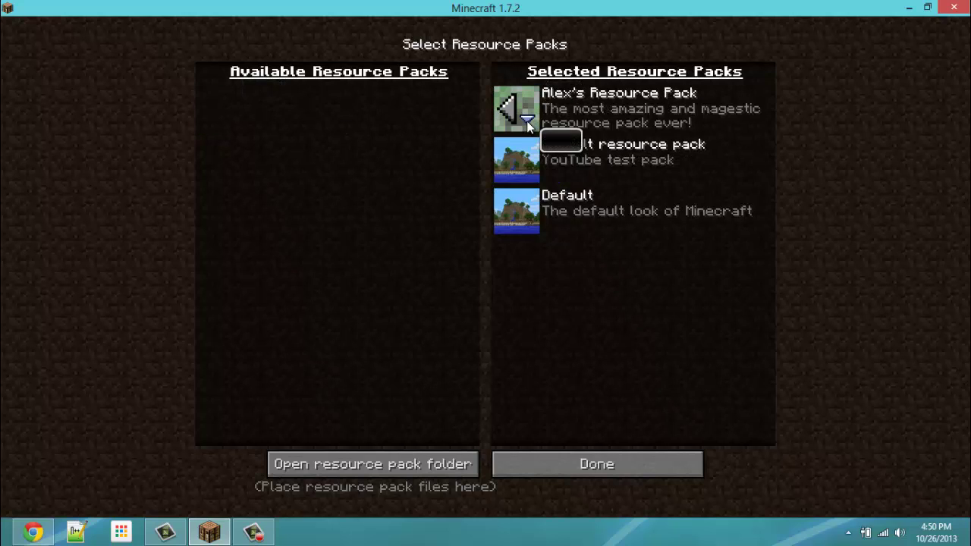
click(513, 155)
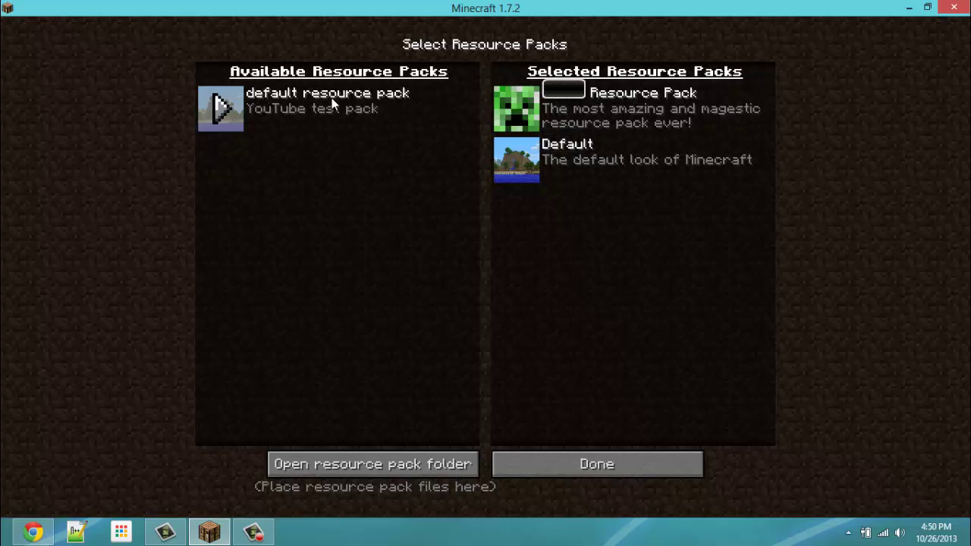
click(507, 108)
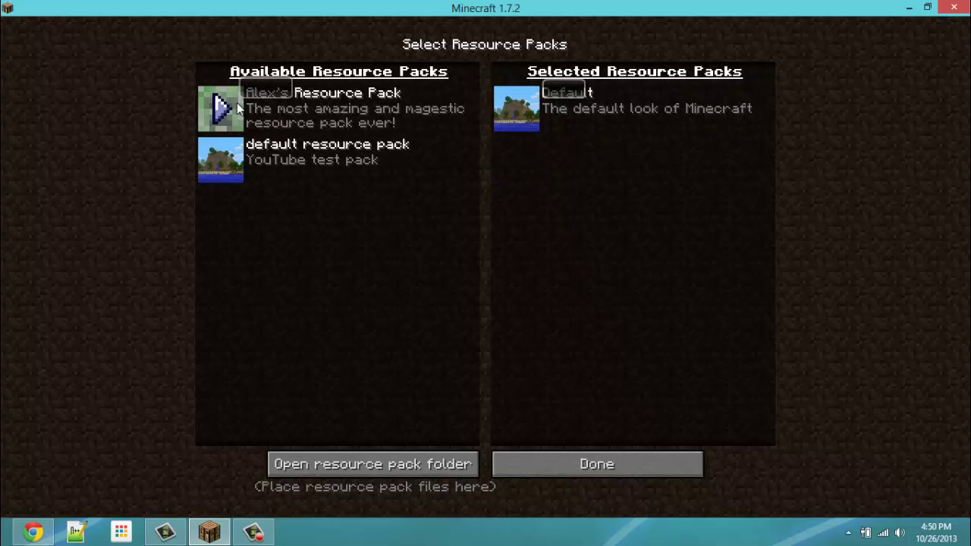
click(224, 159)
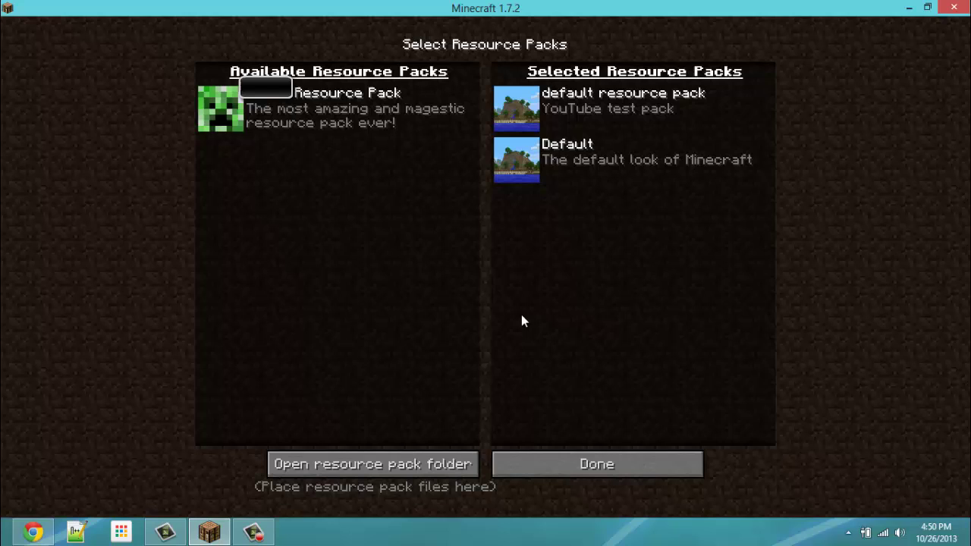
Step: Apply the resource pack selection and return to Minecraft's title screen
click(529, 464)
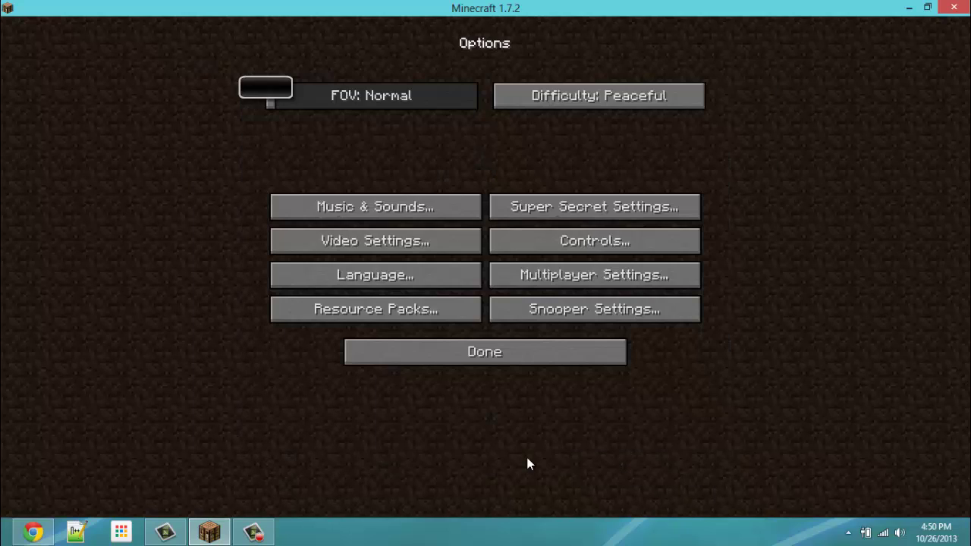
click(472, 362)
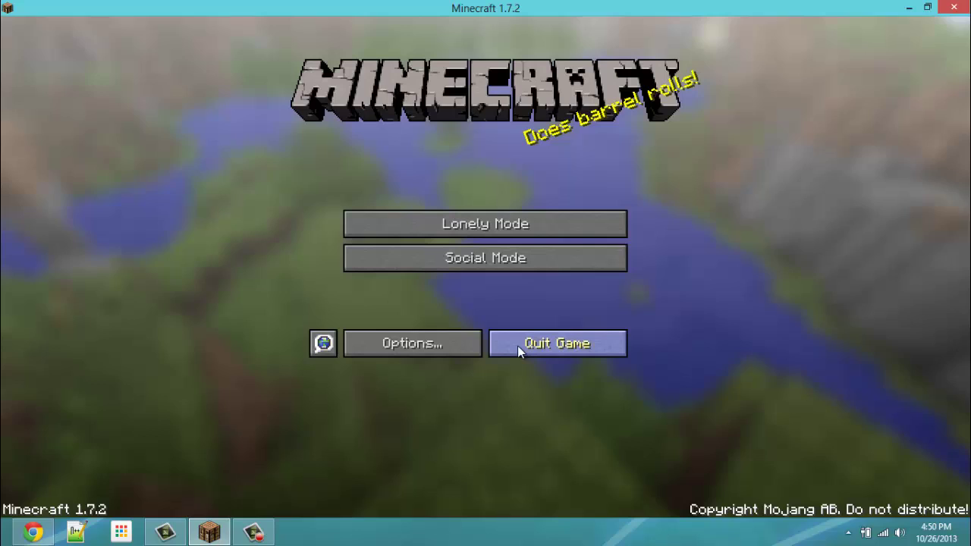
Step: Deactivate the default resource pack in Minecraft's resource pack settings and open the resource pack folder
click(402, 345)
click(362, 313)
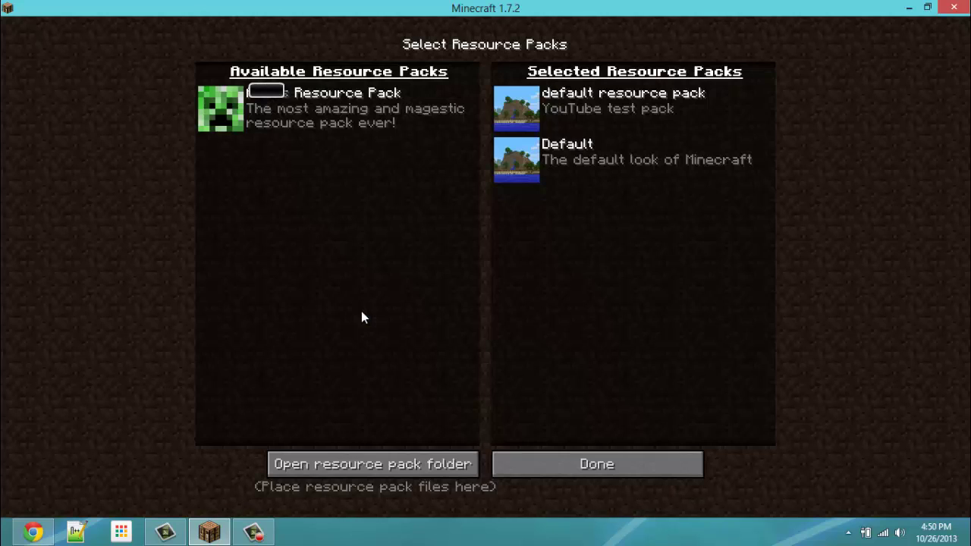
click(507, 109)
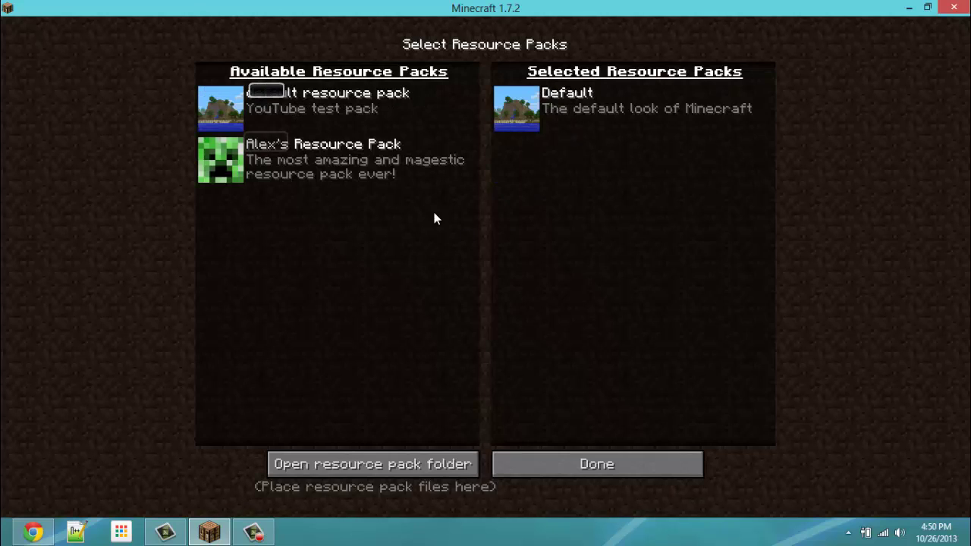
click(343, 459)
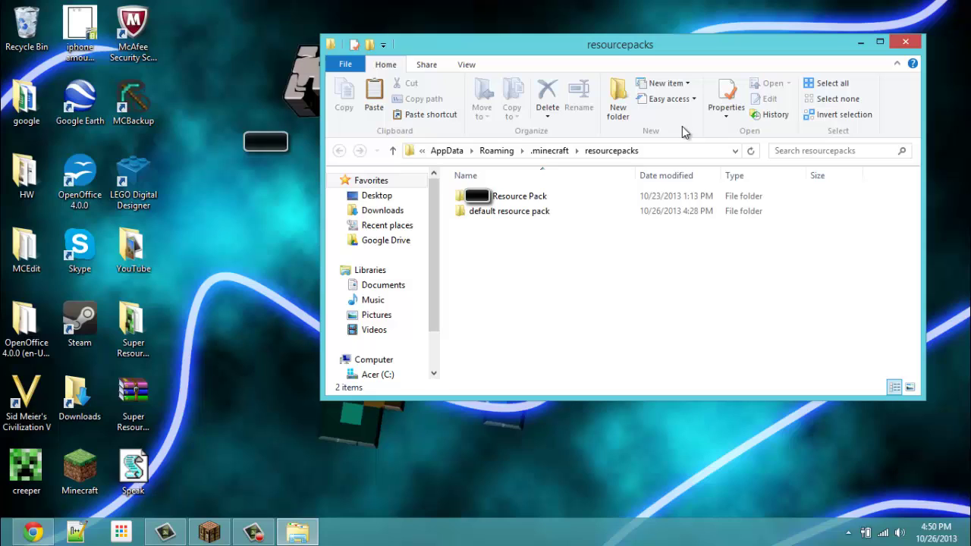
Step: Try to move the default resource pack folder from resourcepacks to the desktop, and close the folder window
drag(472, 213, 225, 300)
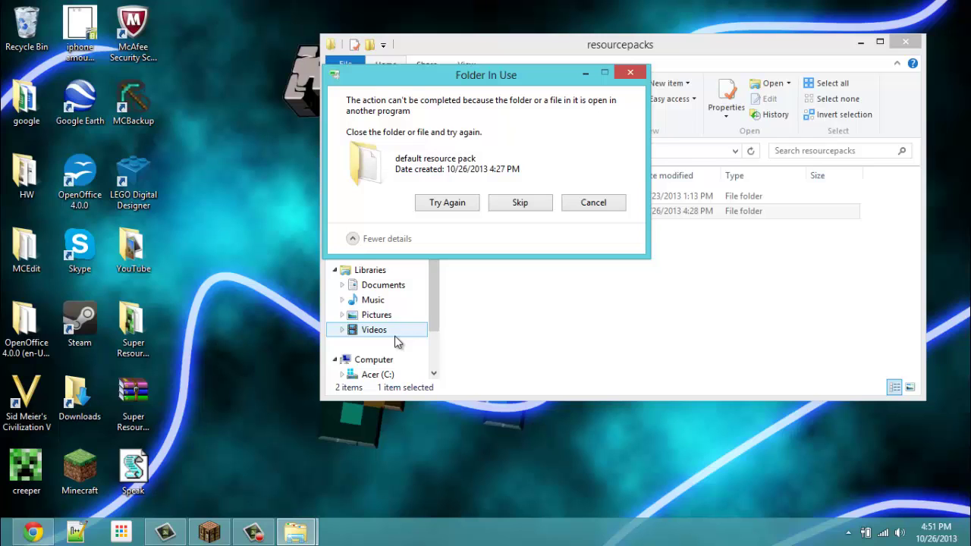
click(540, 206)
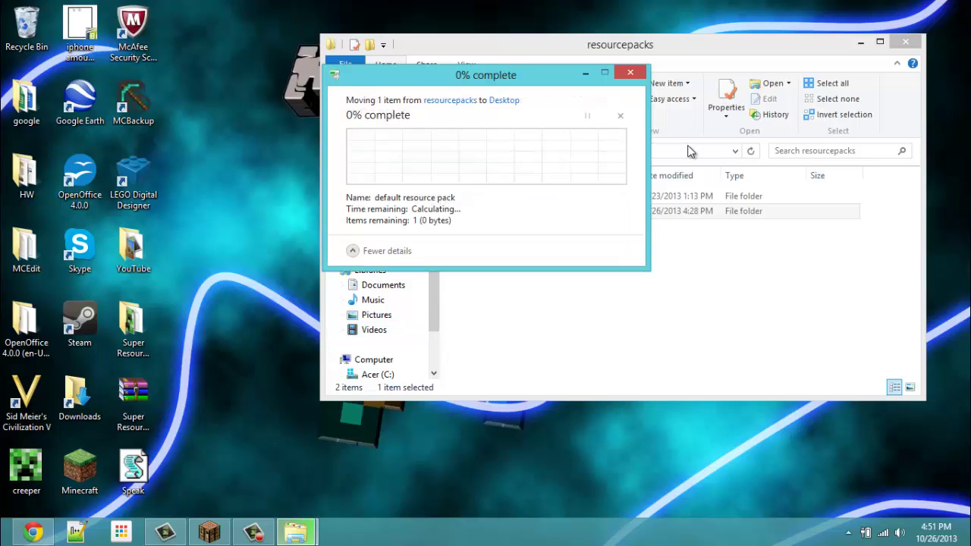
click(905, 41)
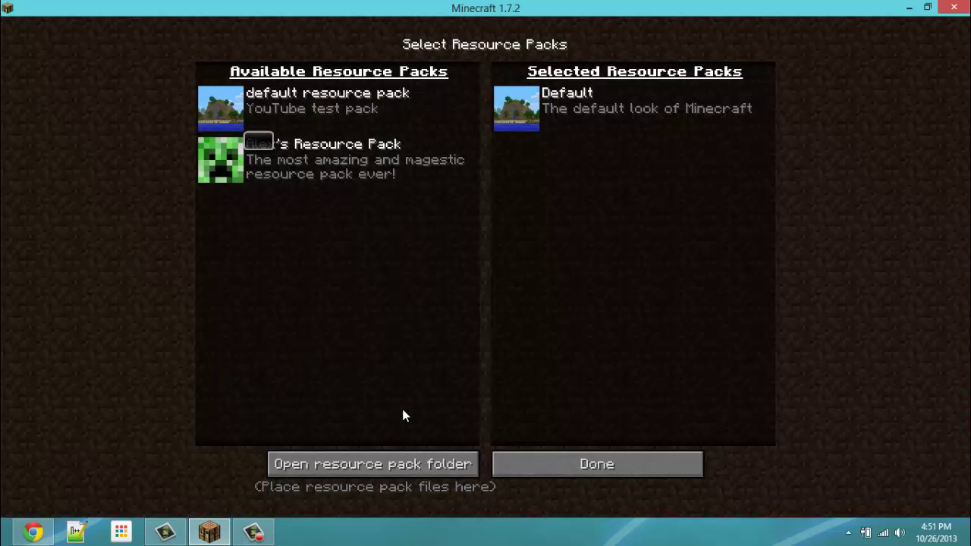
Step: Switch back to Minecraft, leave the resource pack settings and quit the game
click(209, 530)
click(529, 464)
click(471, 352)
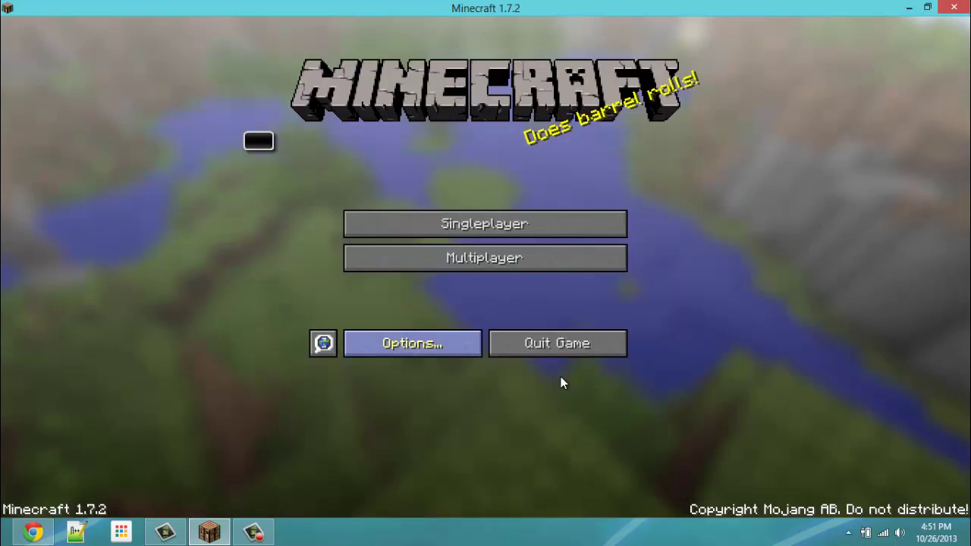
click(562, 342)
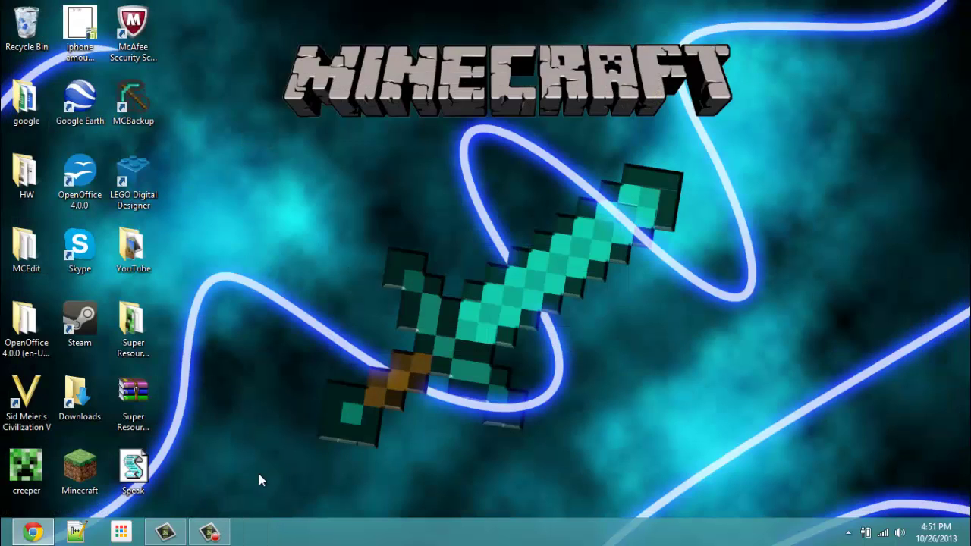
Step: Open the %appdata%/.minecraft/ folder, move the default resource pack folder to the desktop and place it in the empty middle area
key(super+r)
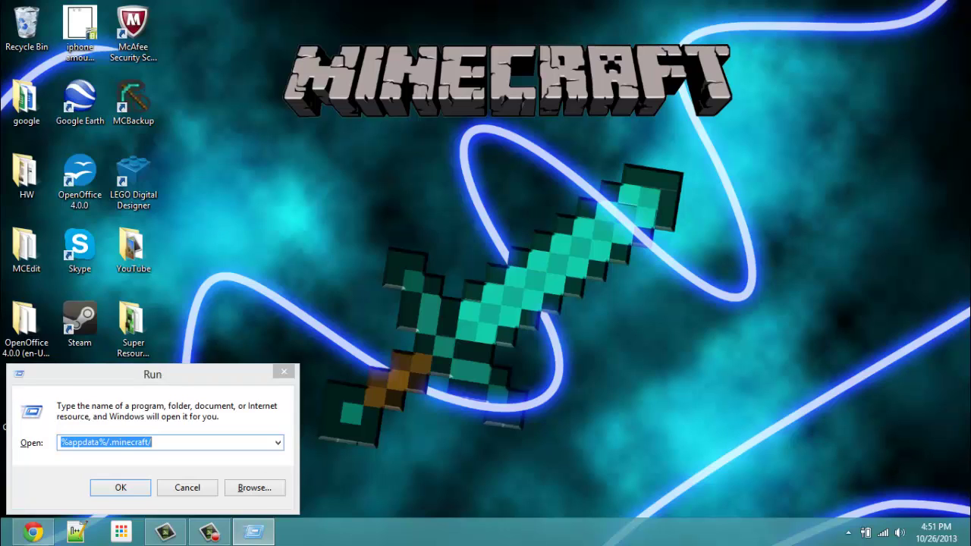
key(Return)
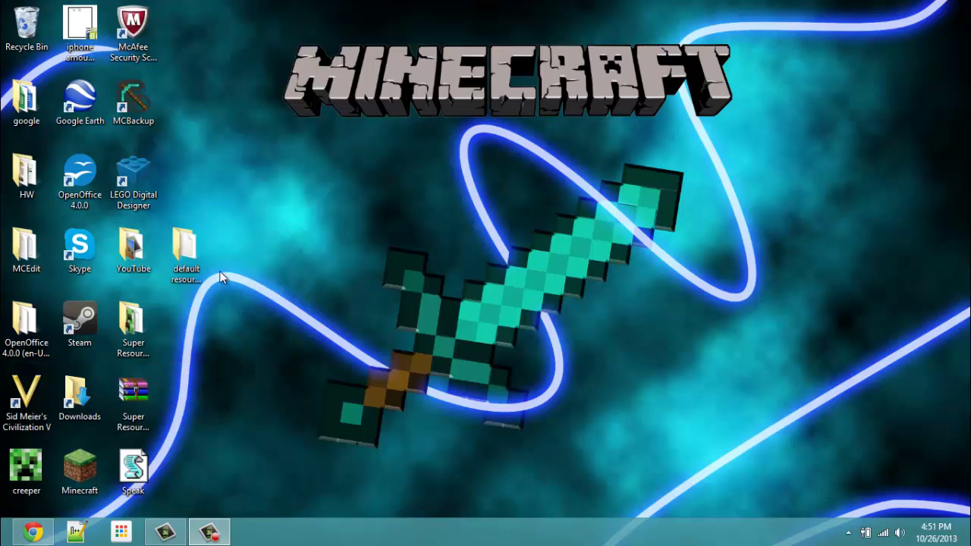
drag(190, 273, 512, 292)
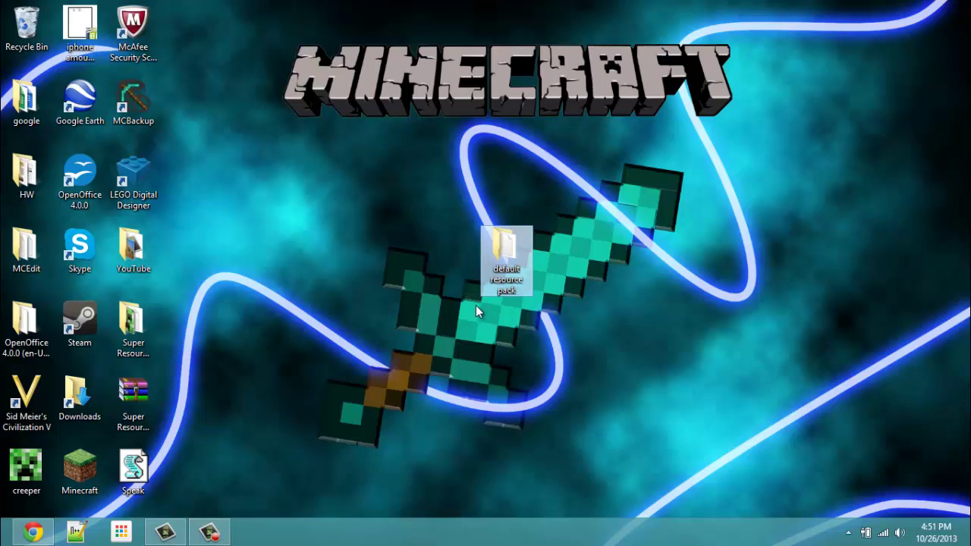
Step: Open the default resource pack folder on the desktop, look inside its assets folder, and return to the pack folder
double_click(523, 256)
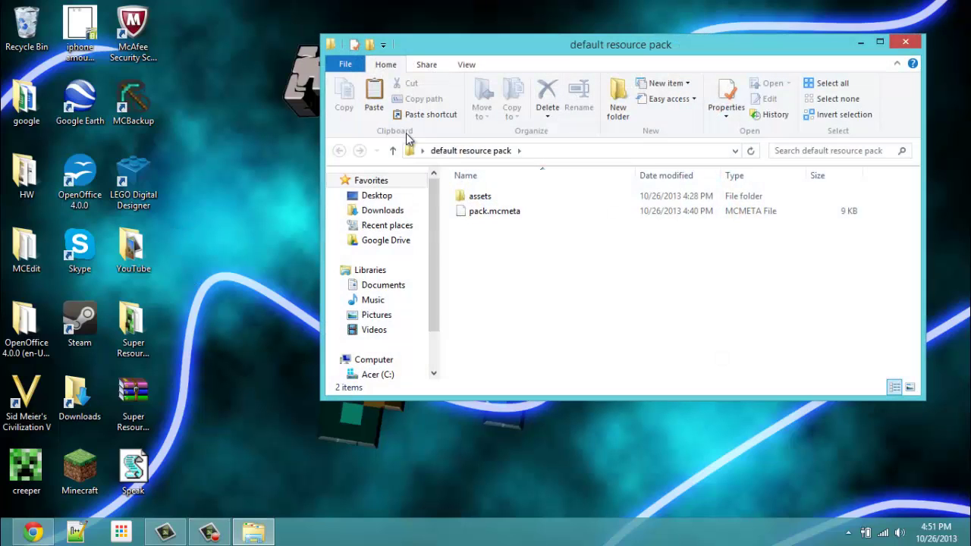
double_click(479, 196)
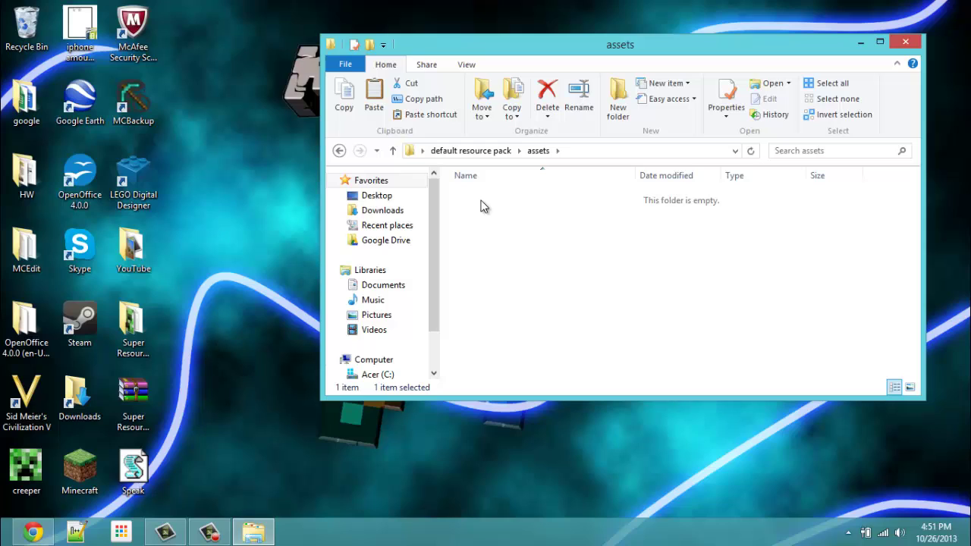
double_click(480, 197)
double_click(339, 151)
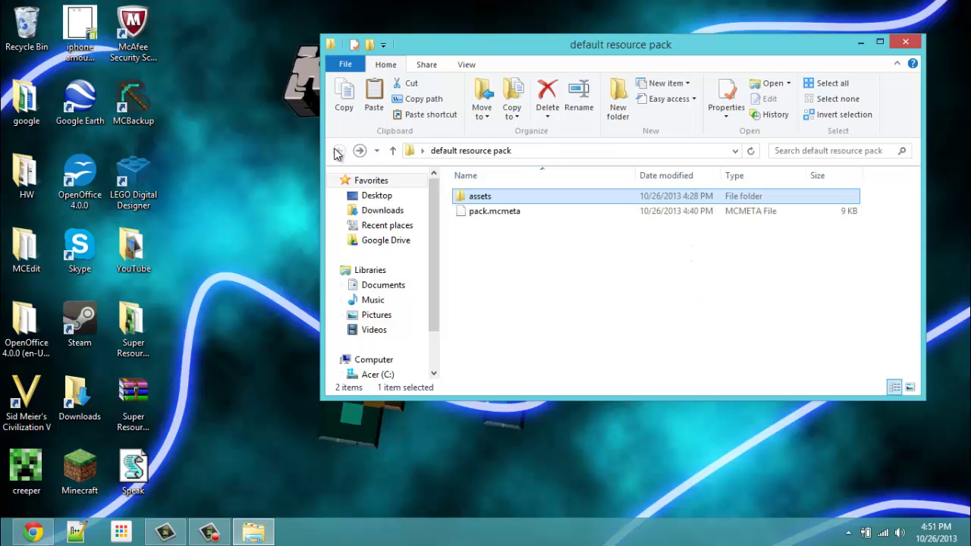
click(478, 213)
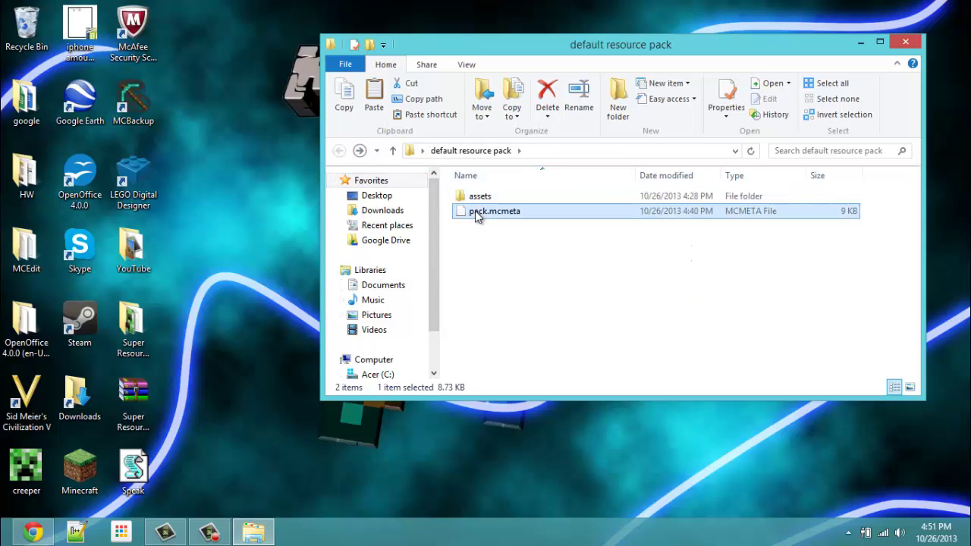
double_click(478, 213)
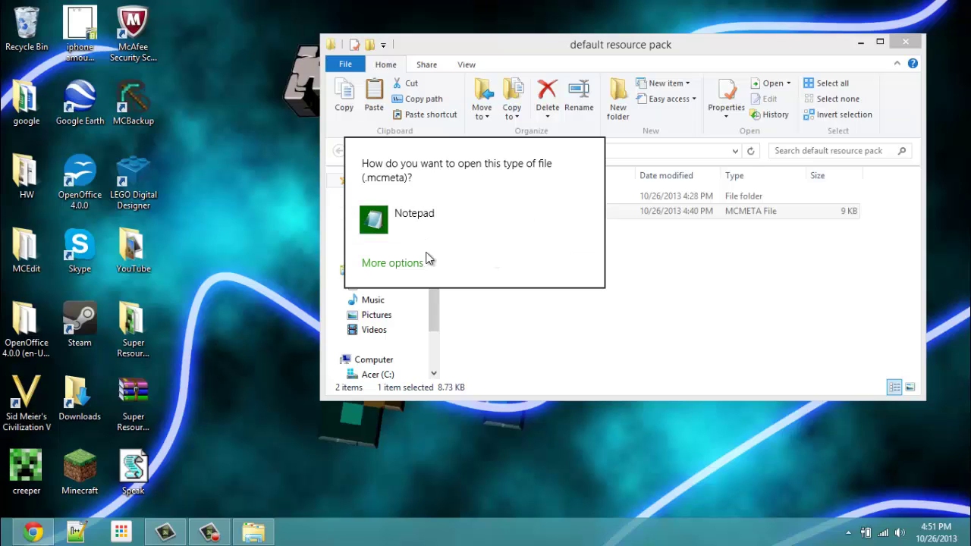
click(405, 262)
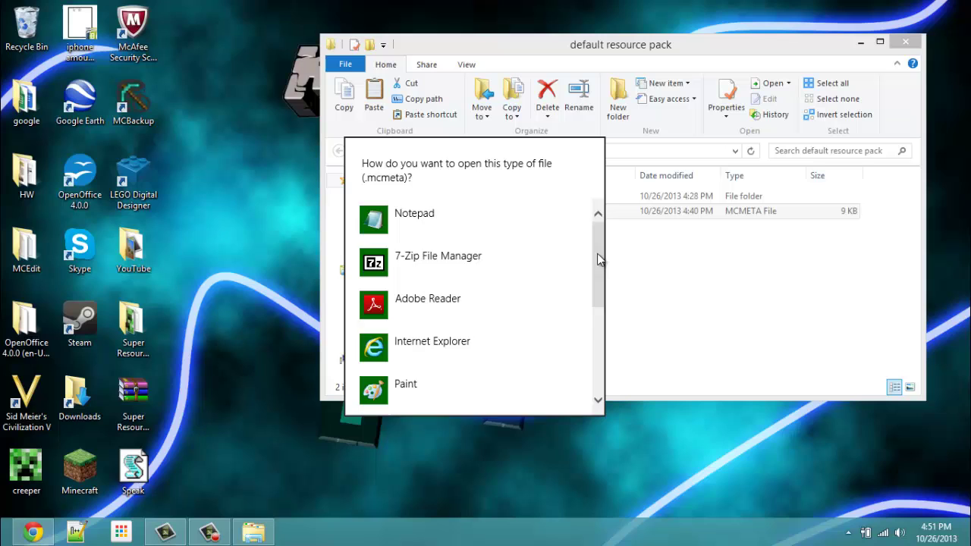
drag(598, 256, 590, 350)
click(681, 322)
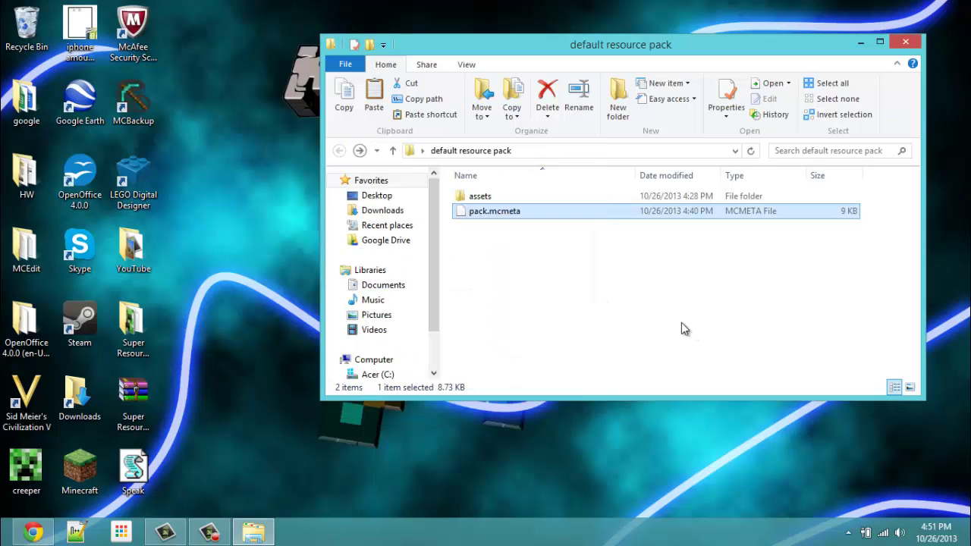
Step: Open pack.mcmeta in Notepad++ and find the word "pack" in it
right_click(500, 216)
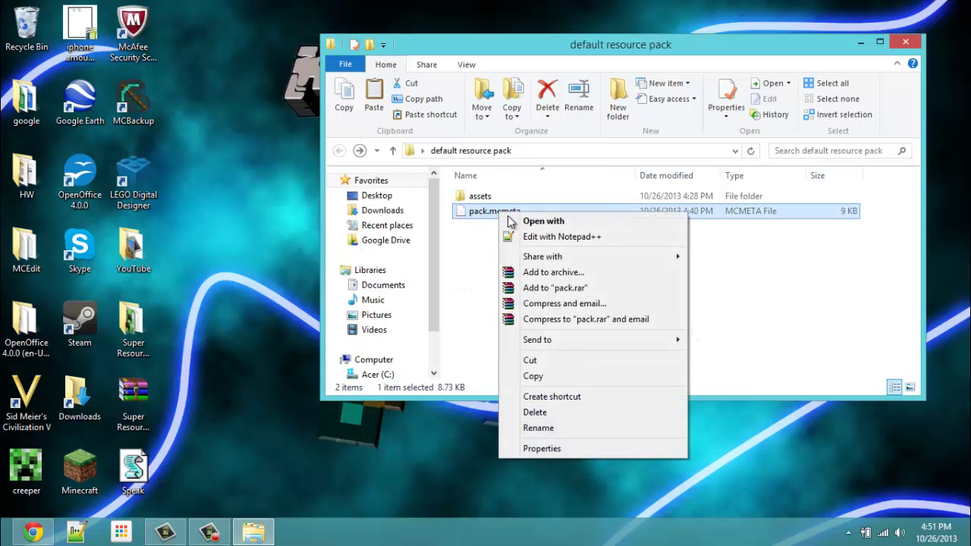
click(542, 241)
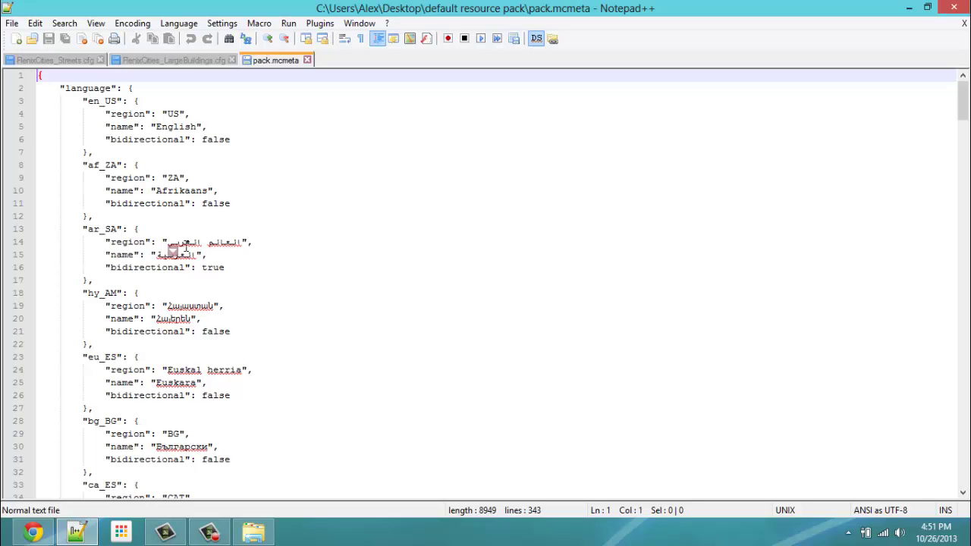
key(ctrl+f)
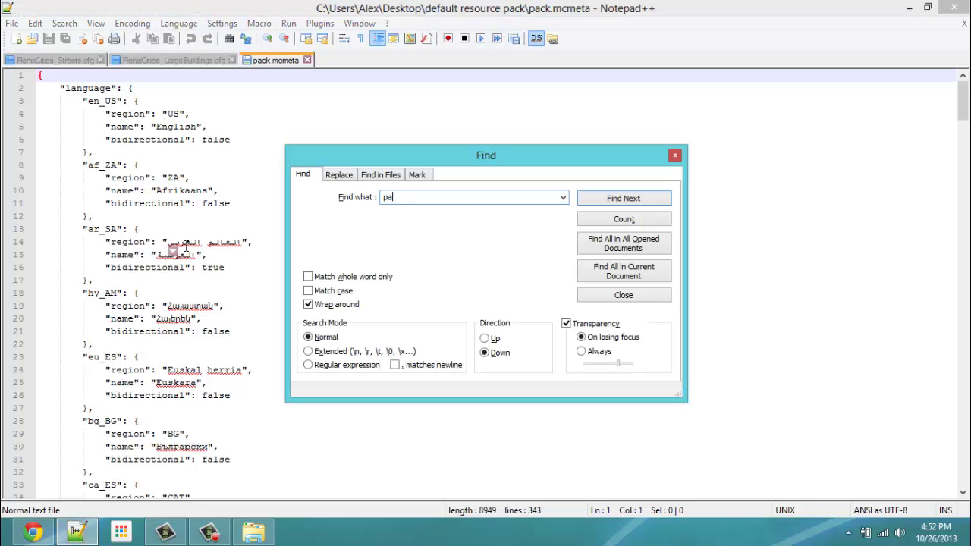
text(pack)
click(620, 200)
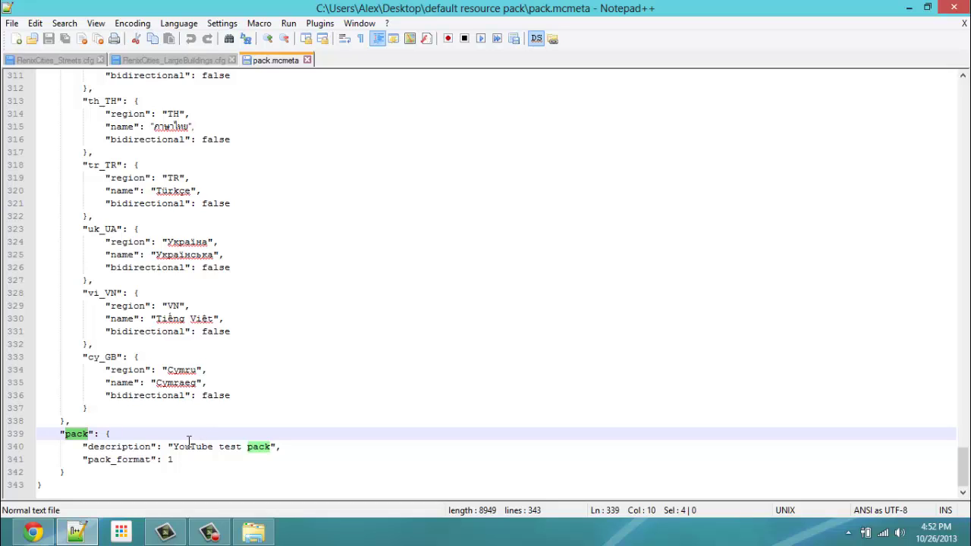
Step: Replace the pack description with "asdfghjkl", save pack.mcmeta, and close the editor and the folder window
drag(173, 447, 274, 447)
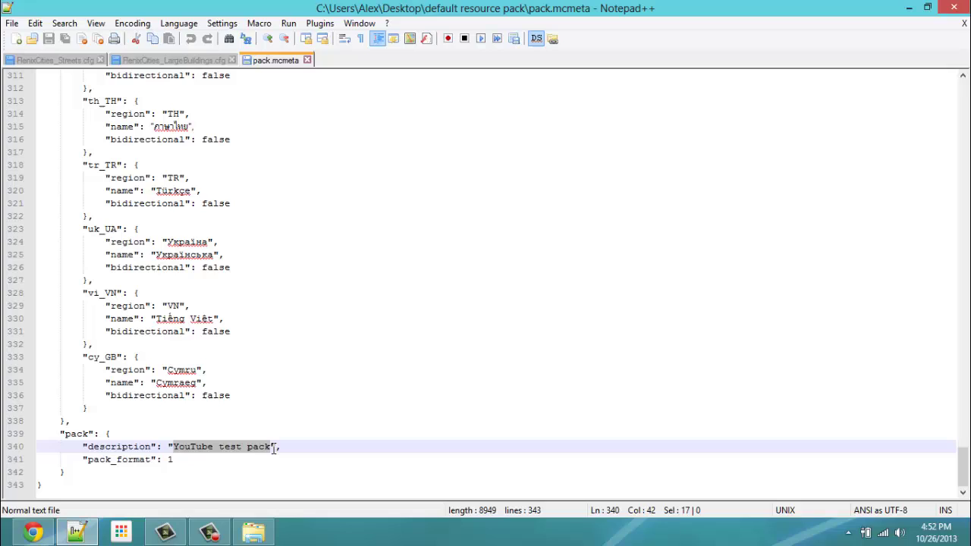
text(asdfg)
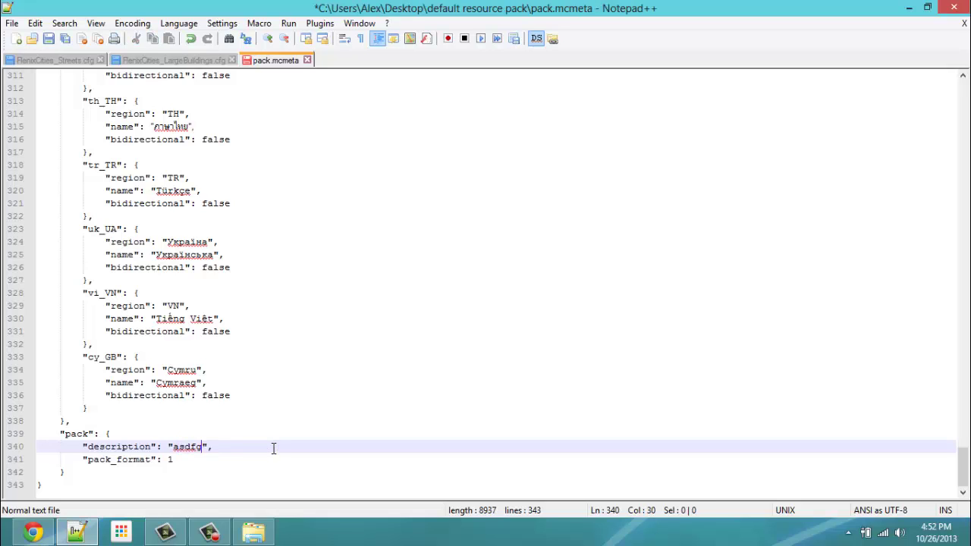
text(hjkl)
key(ctrl+s)
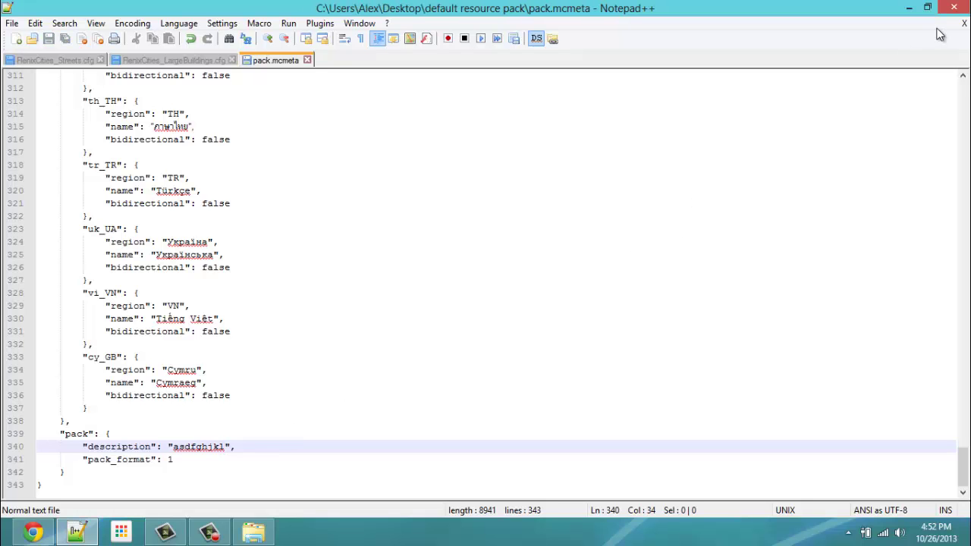
click(954, 8)
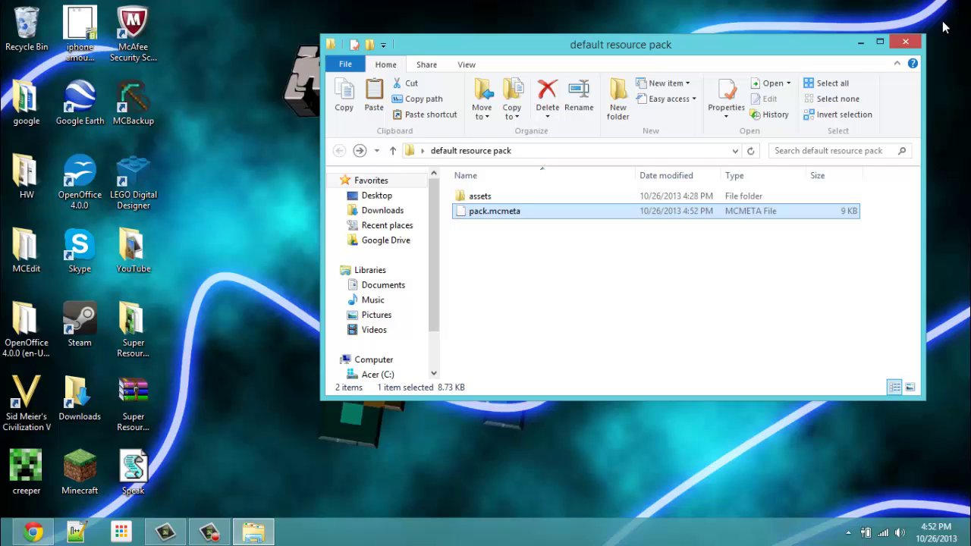
click(910, 46)
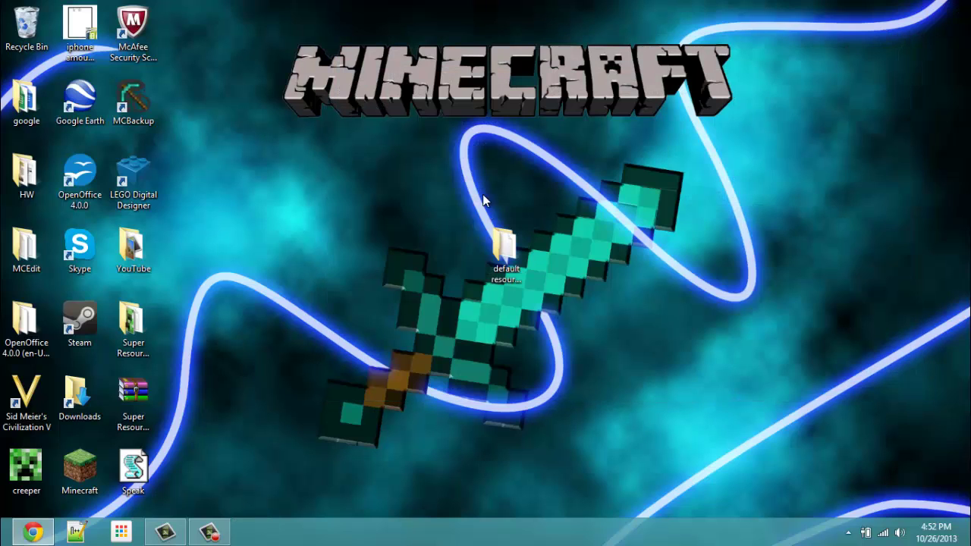
Step: Try to rename the default resource pack folder on the desktop as YouTube and youtube, declining to merge it with the existing folder
click(502, 268)
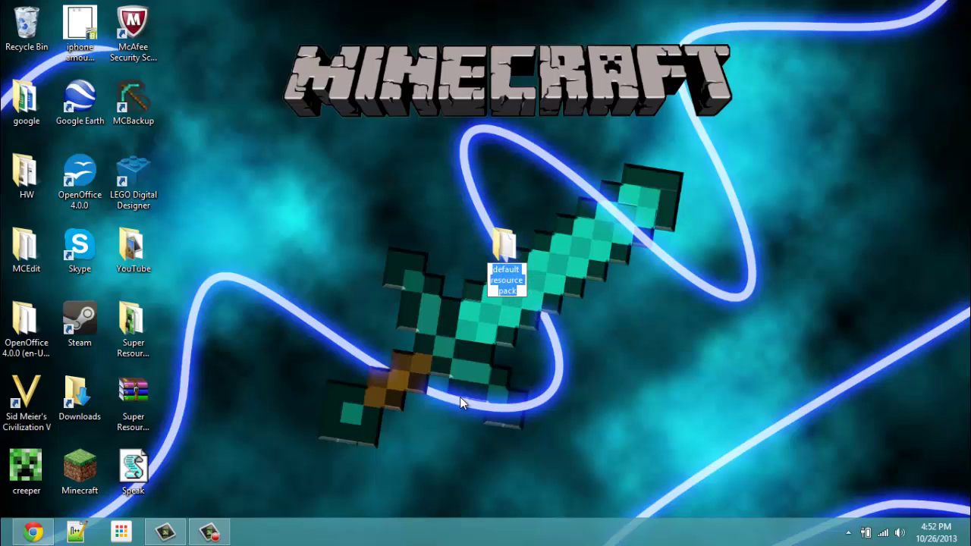
text(YouT)
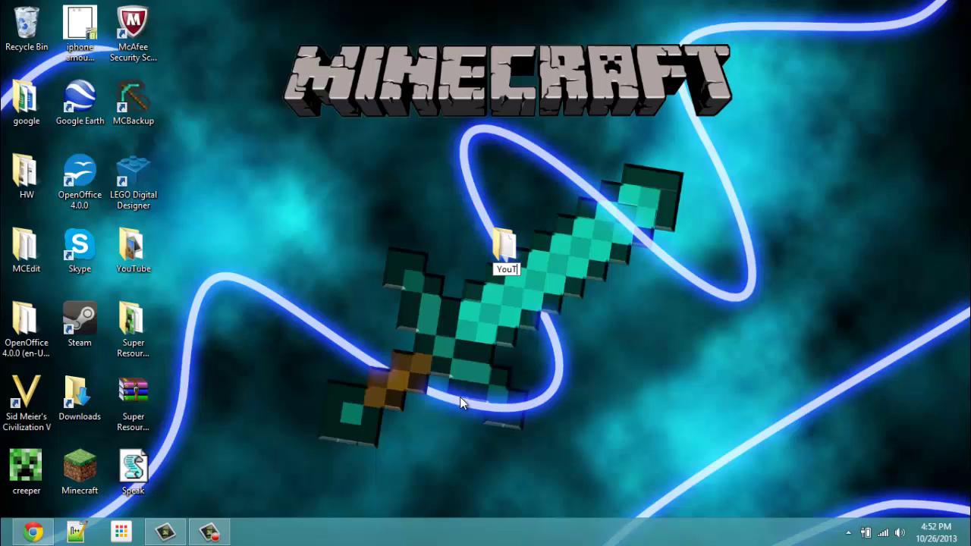
text(ube)
key(Return)
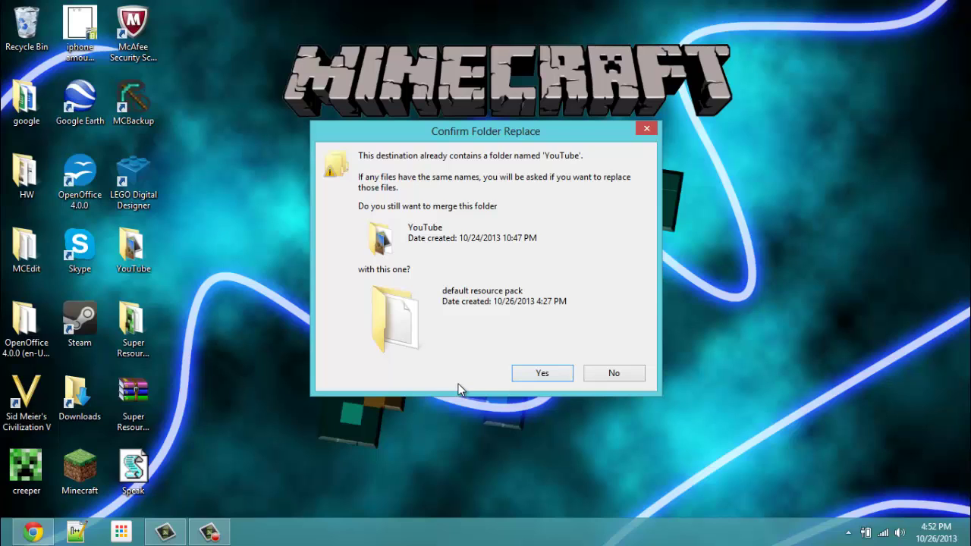
click(598, 372)
text(youtube)
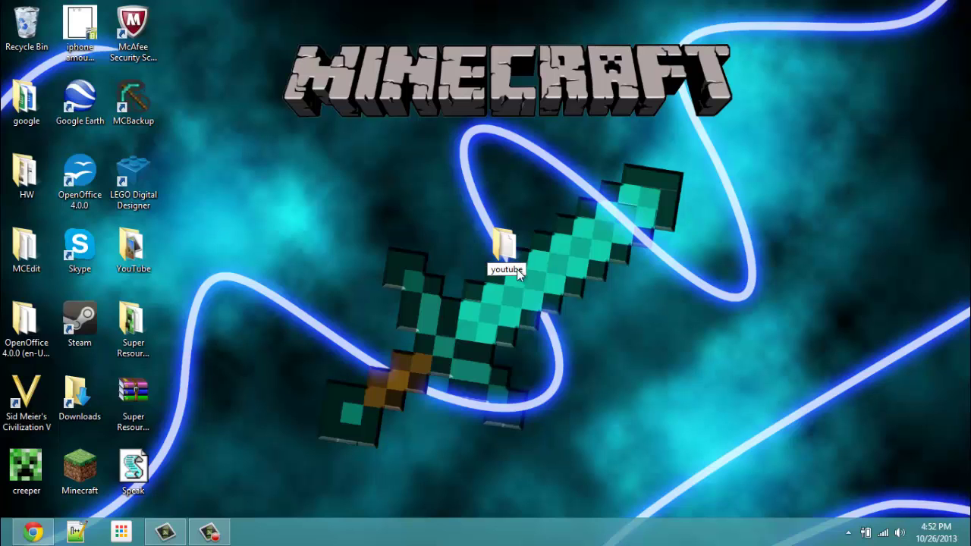
key(Return)
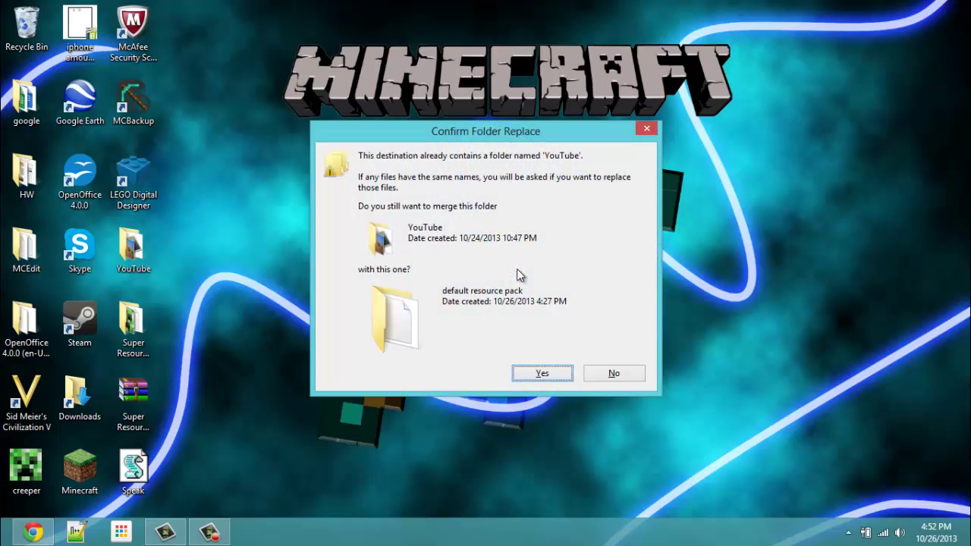
click(611, 373)
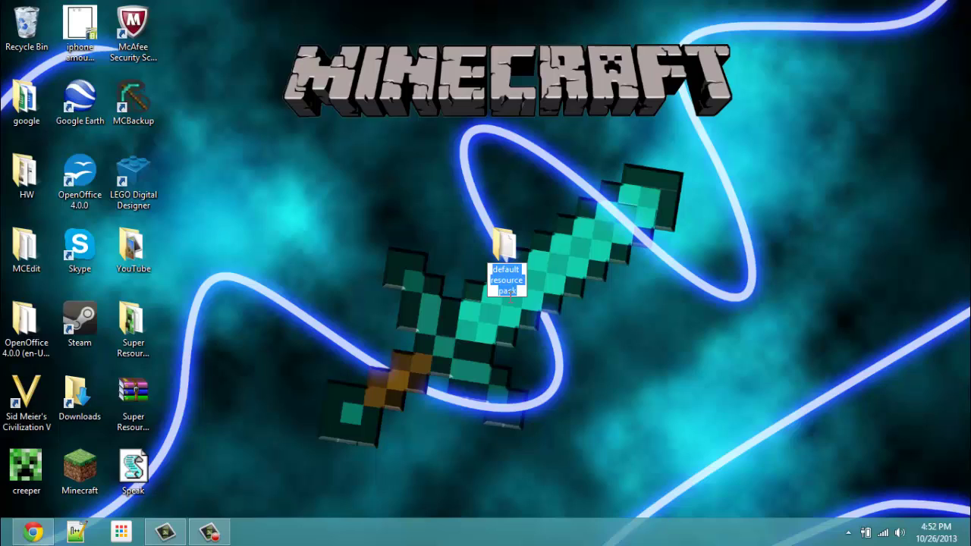
Step: Rename the default resource pack folder on the desktop as 1234 and open it
text(1234)
key(Return)
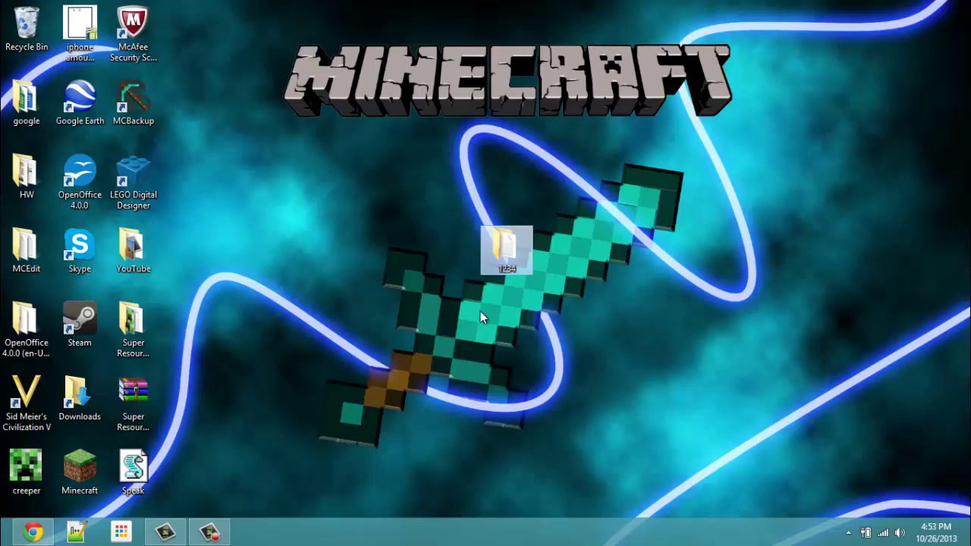
double_click(506, 255)
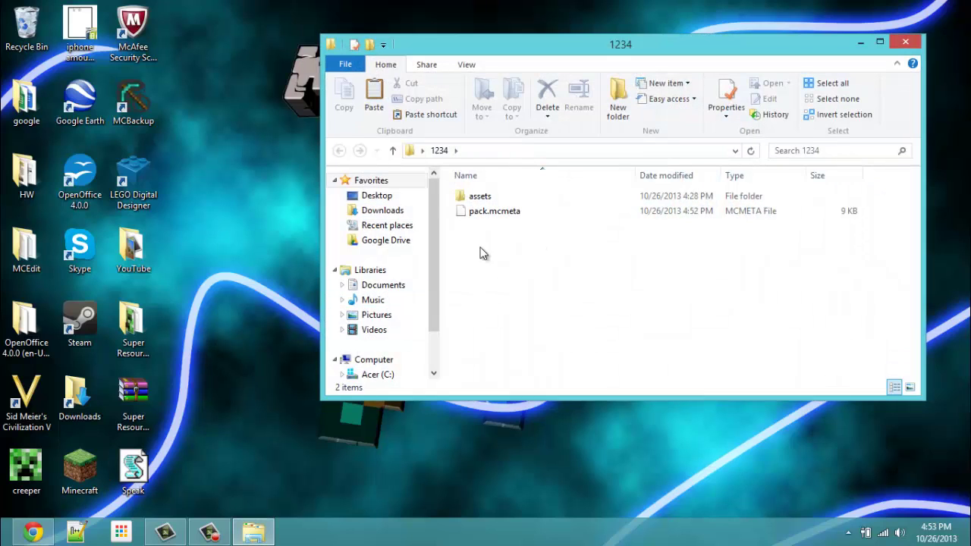
Step: Copy the creeper image from the desktop into the 1234 resource pack folder
click(25, 466)
right_click(25, 467)
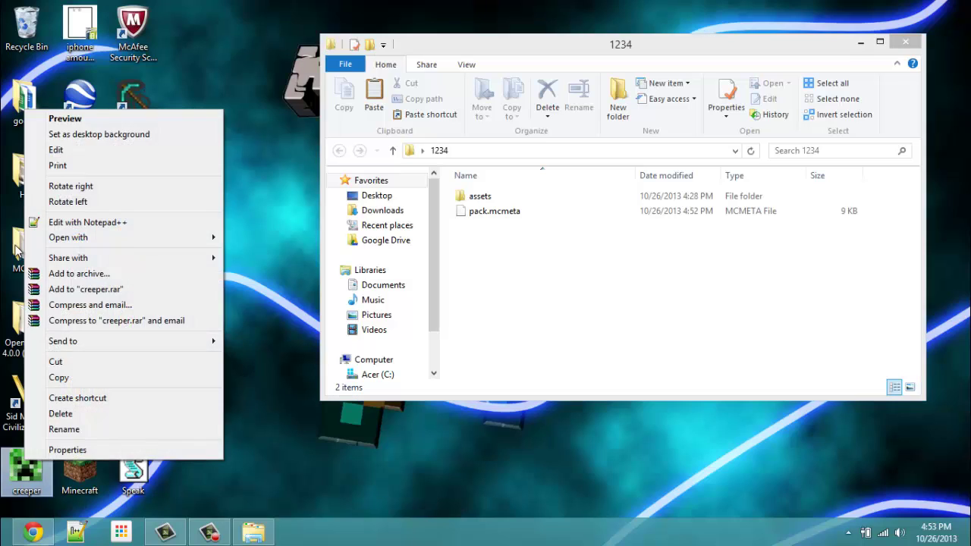
click(63, 378)
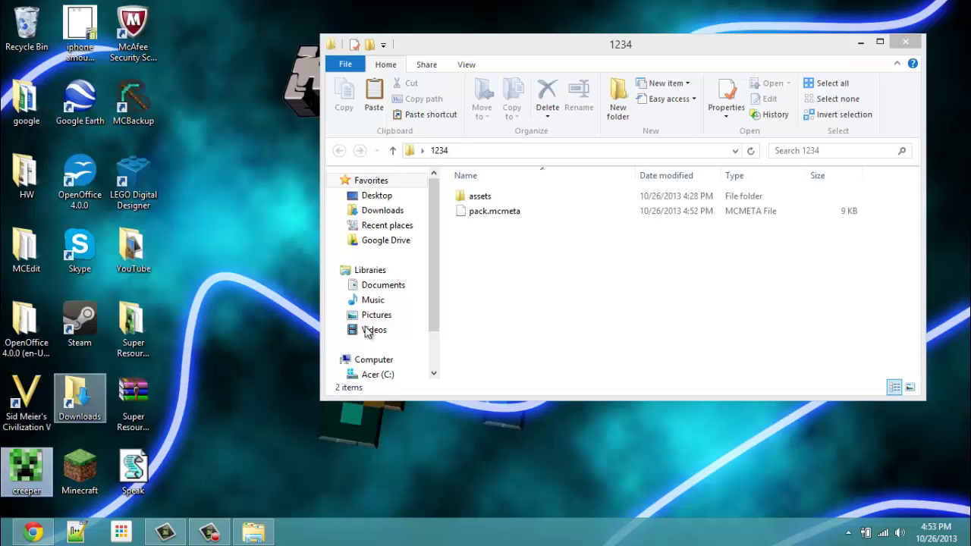
right_click(487, 276)
click(519, 393)
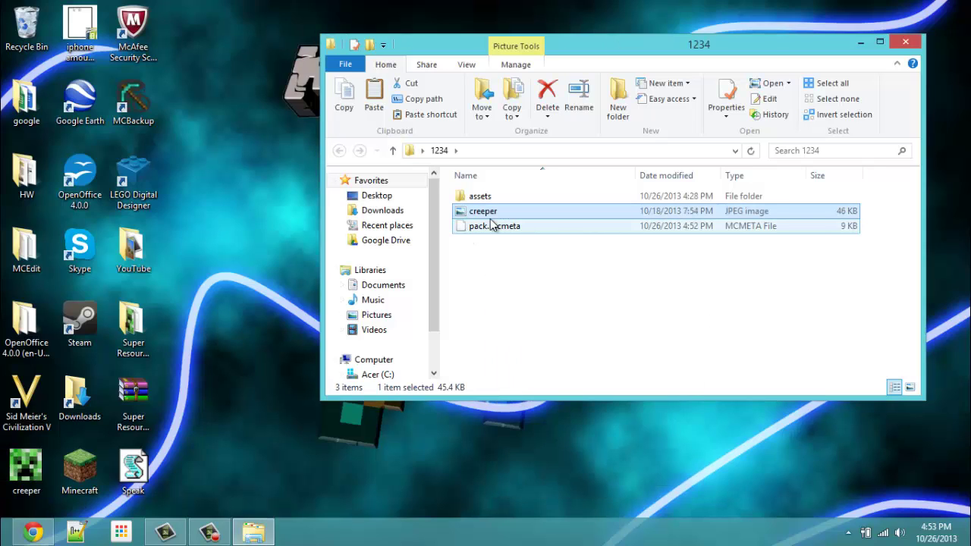
Step: Rename the copied creeper image in the 1234 folder as pack.png and open its properties
key(F2)
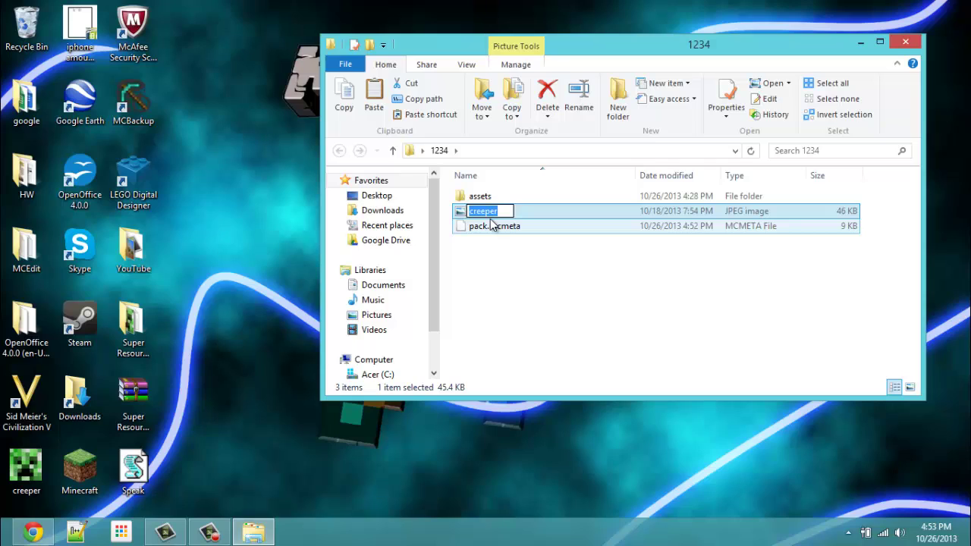
text(pack.png)
key(Return)
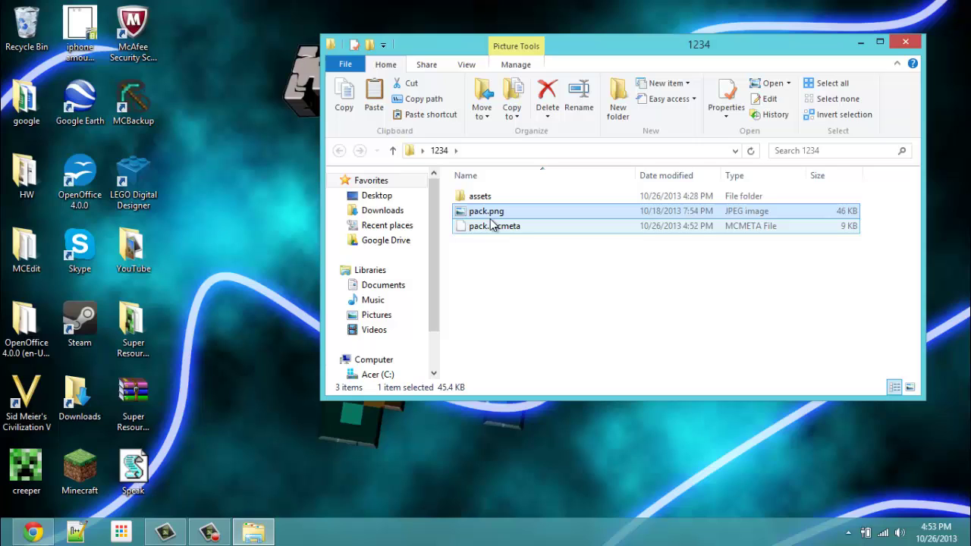
right_click(477, 215)
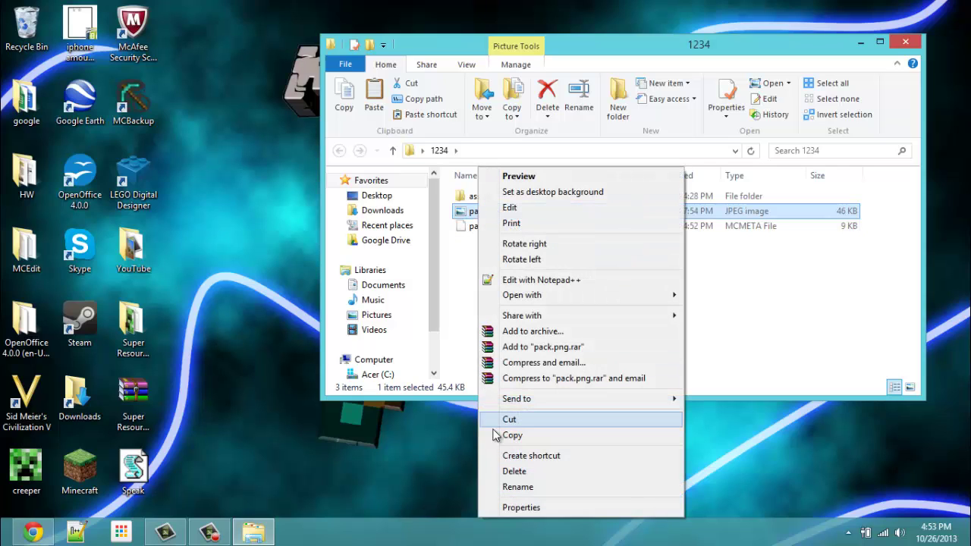
click(506, 507)
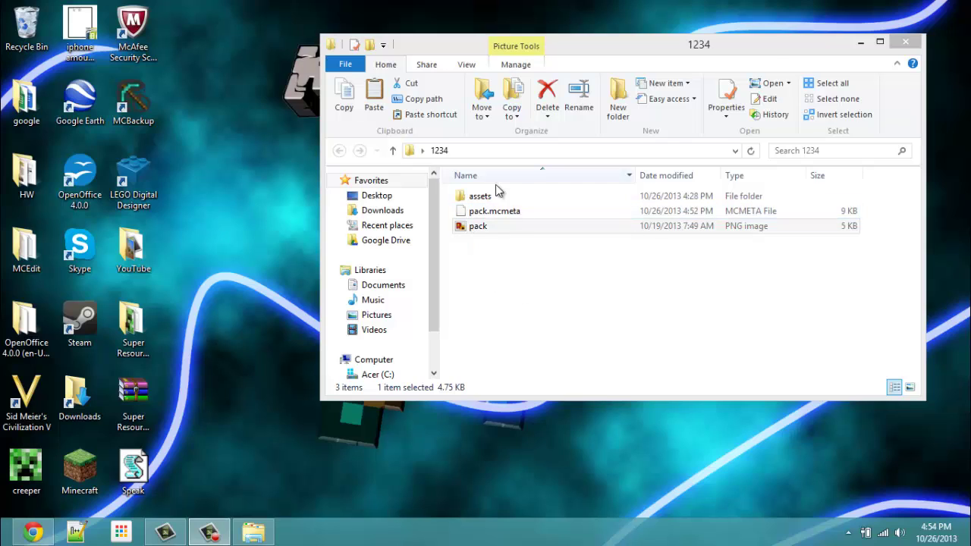
Step: Close the 1234 folder and open %appdata%/.minecraft/resourcepacks by shortening the previous path in the Run dialog
click(677, 267)
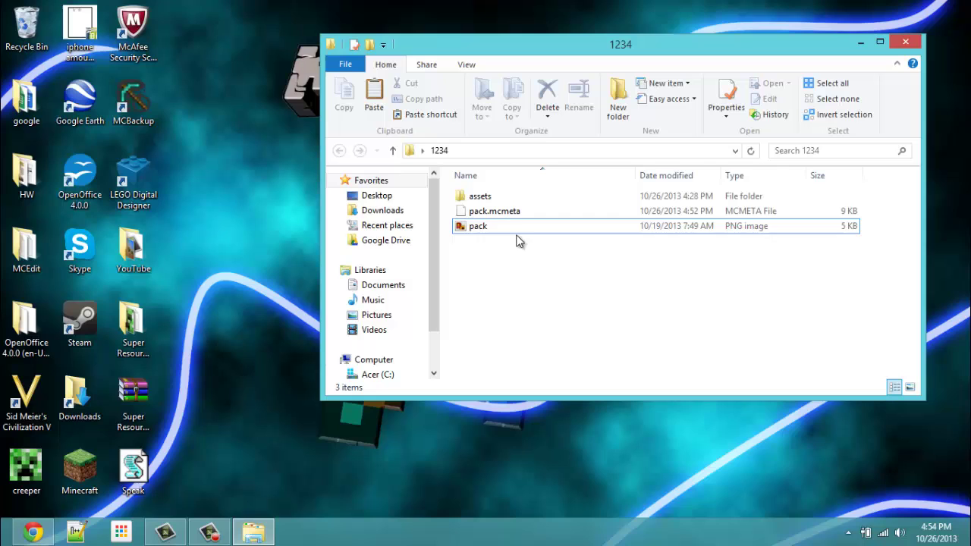
drag(516, 241, 469, 214)
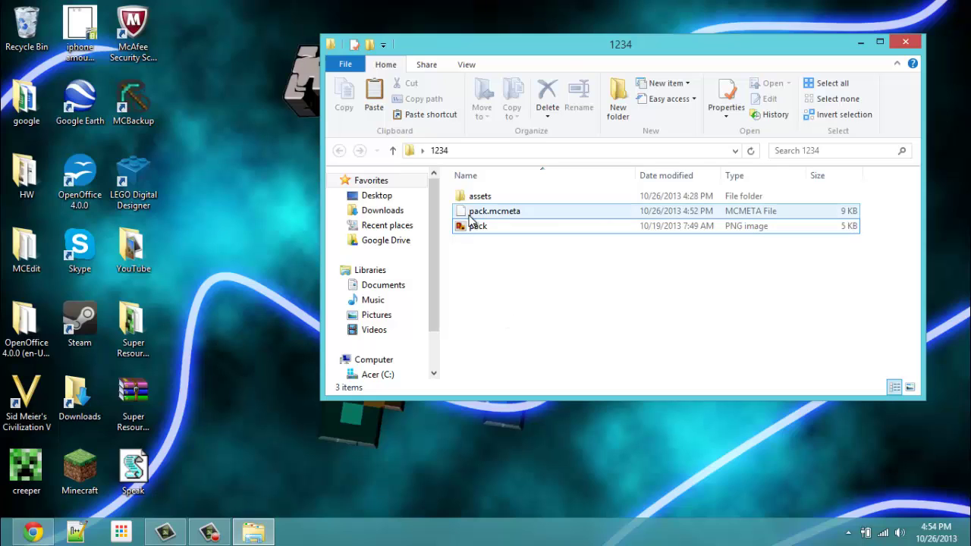
click(906, 43)
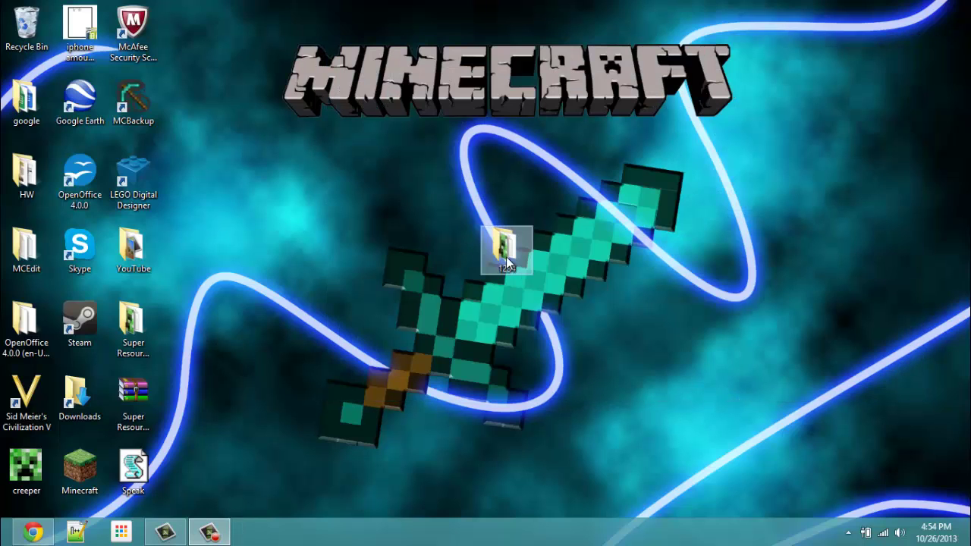
key(super+r)
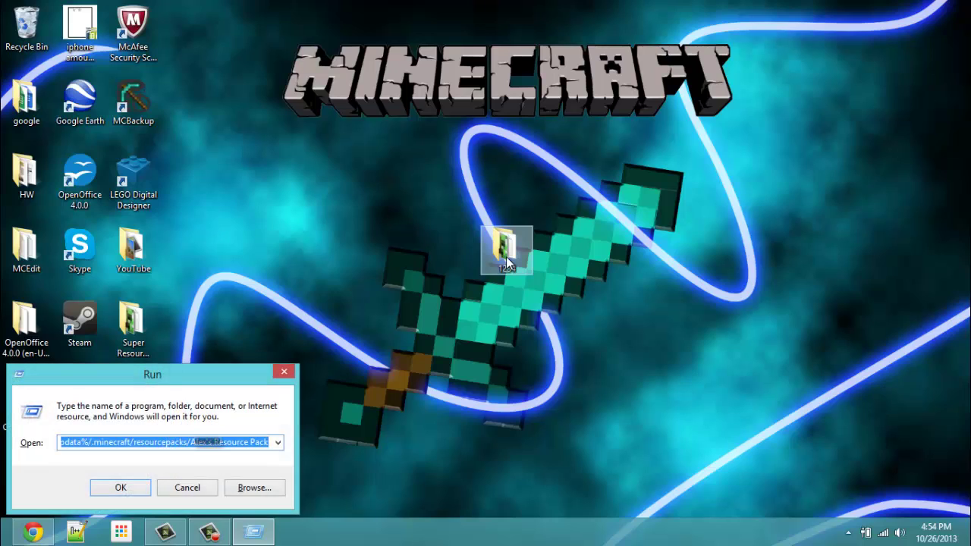
key(End)
key(BackSpace)
key(BackSpace)
key(BackSpace)
key(BackSpace)
key(BackSpace)
key(BackSpace)
key(BackSpace)
key(BackSpace)
key(BackSpace)
key(BackSpace)
key(BackSpace)
key(BackSpace)
key(BackSpace)
key(BackSpace)
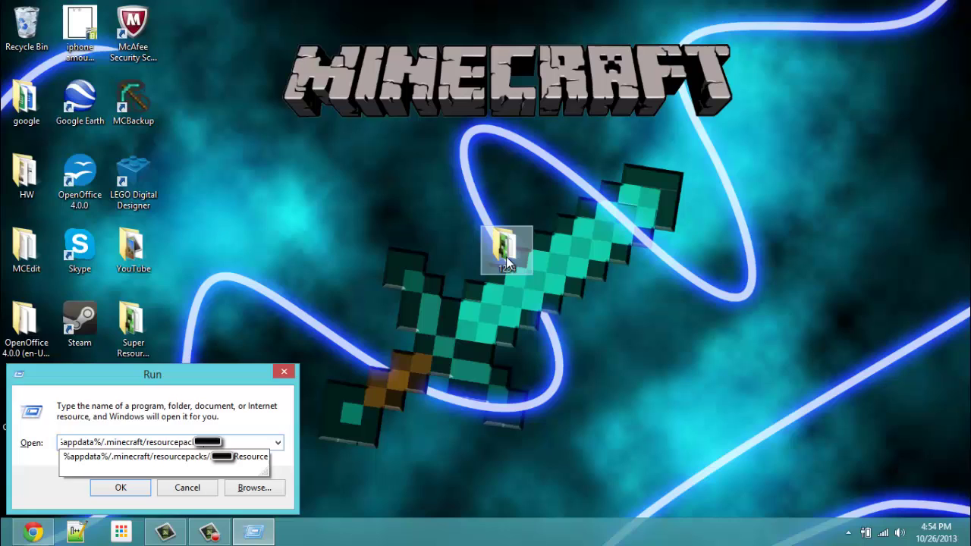
key(Return)
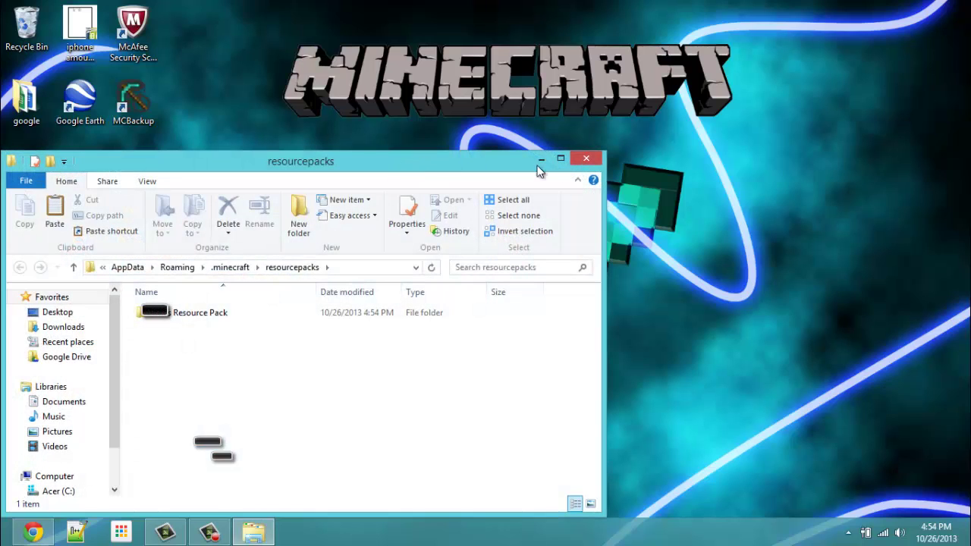
Step: Move the 1234 folder from the desktop into the resourcepacks folder and close the folder window
drag(536, 165, 707, 297)
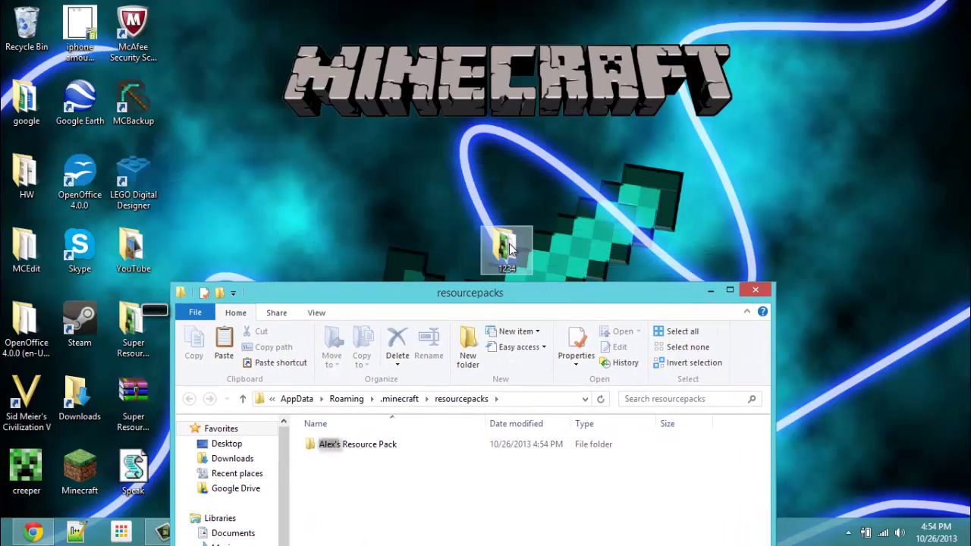
drag(510, 251, 409, 448)
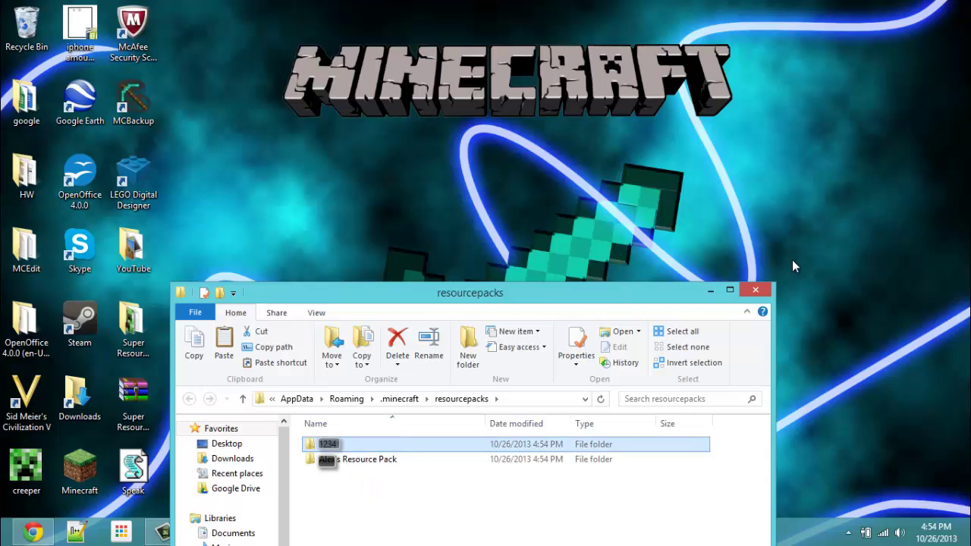
click(755, 290)
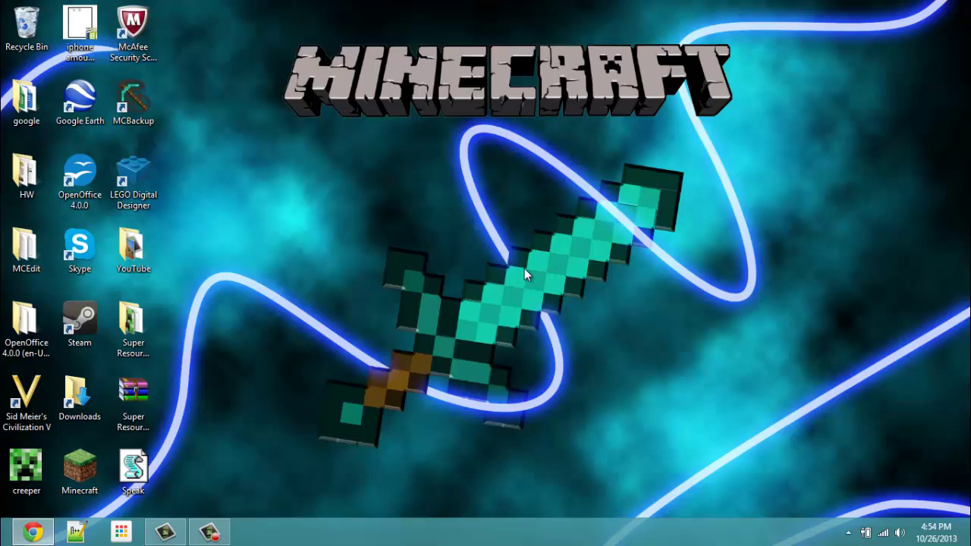
Step: Launch Minecraft and check the 1234 pack in the resource pack options, adding it to the selected packs and removing it again
double_click(85, 470)
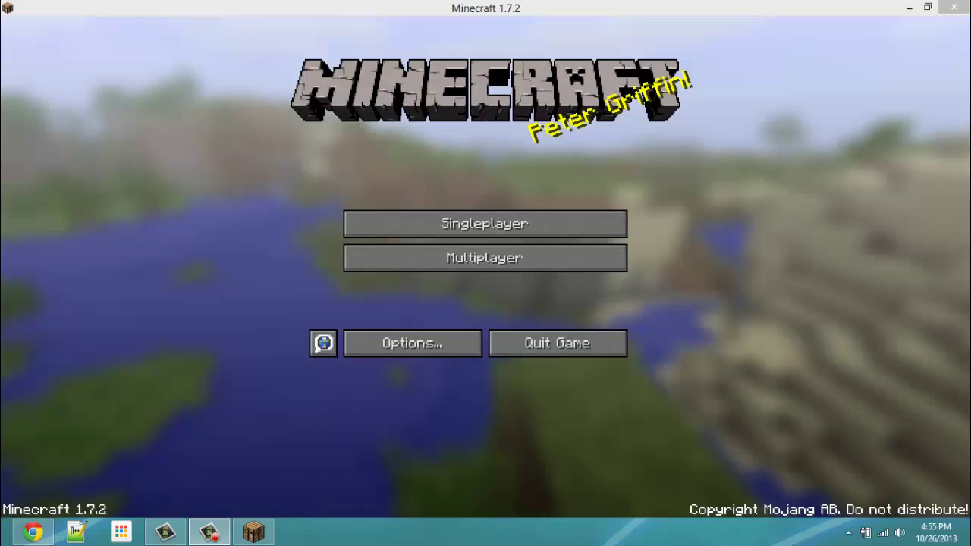
click(375, 345)
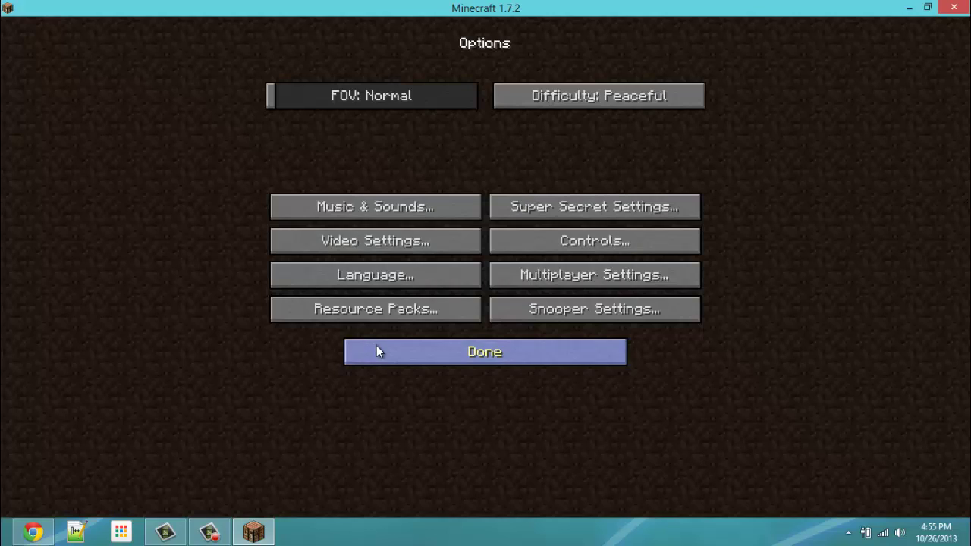
click(370, 313)
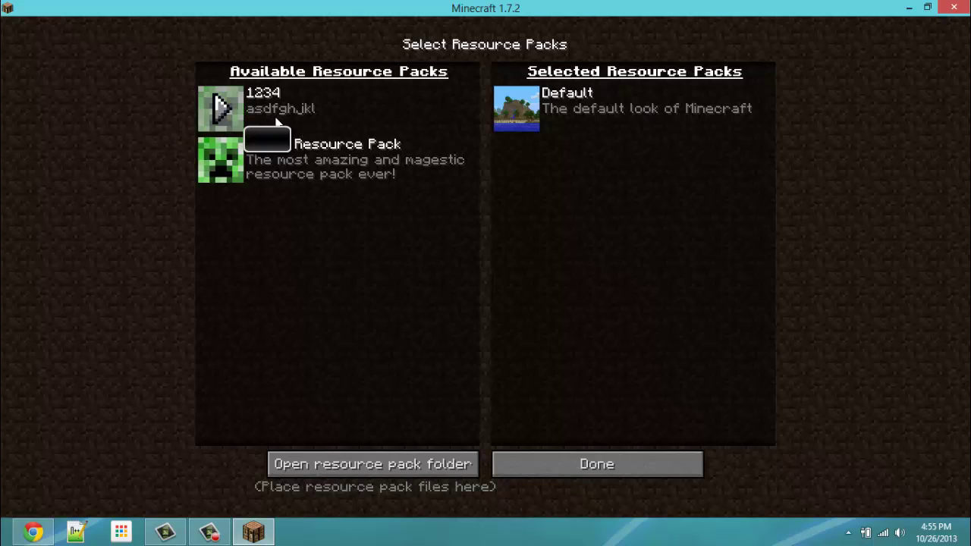
click(232, 113)
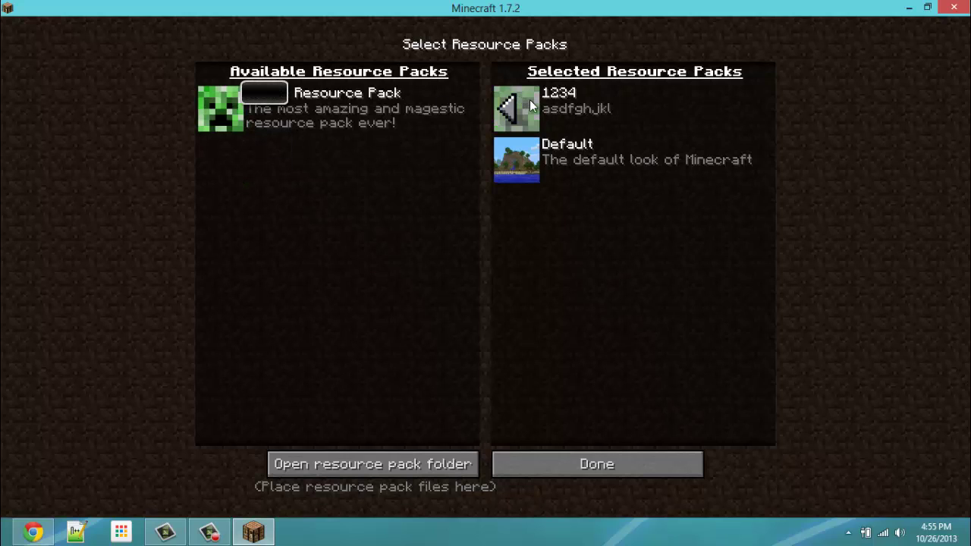
click(511, 119)
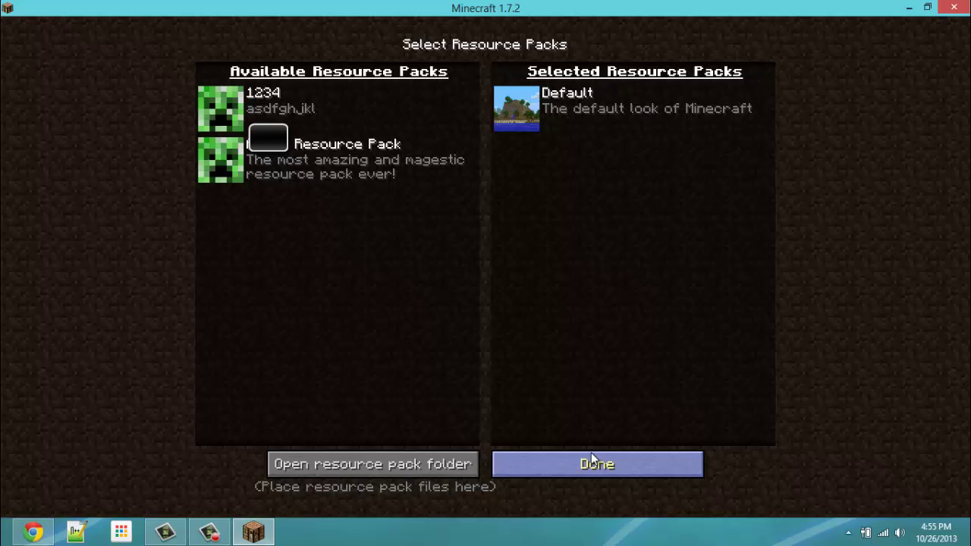
Step: Leave the resource pack selection and the options, and quit Minecraft
click(537, 462)
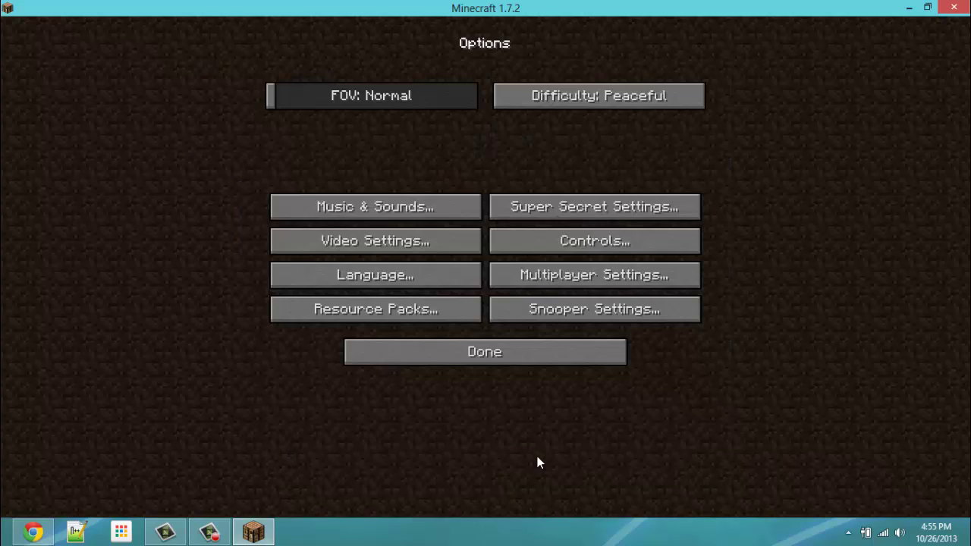
click(464, 351)
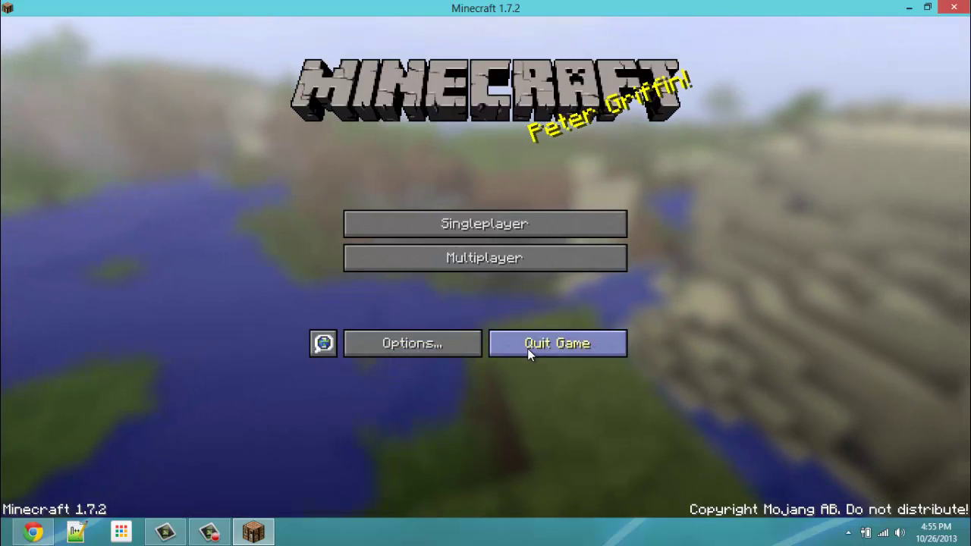
click(527, 348)
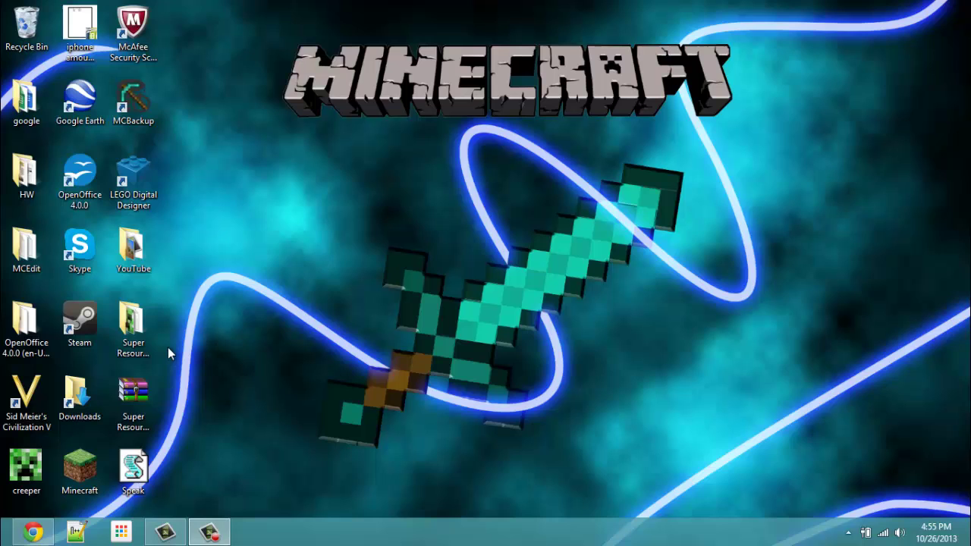
Step: Open the Super Resource Pack folder on the desktop and go to its assets/minecraft folder
double_click(125, 340)
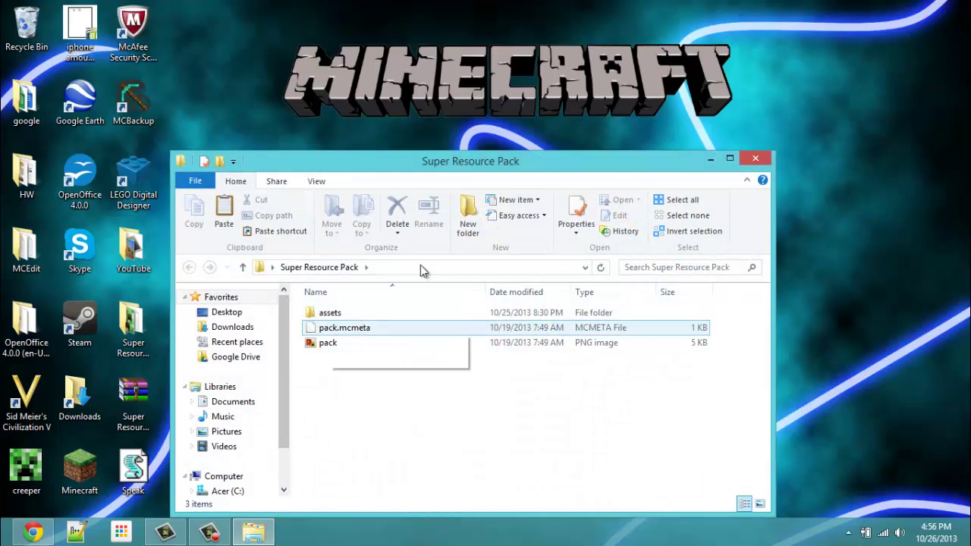
drag(490, 168, 483, 84)
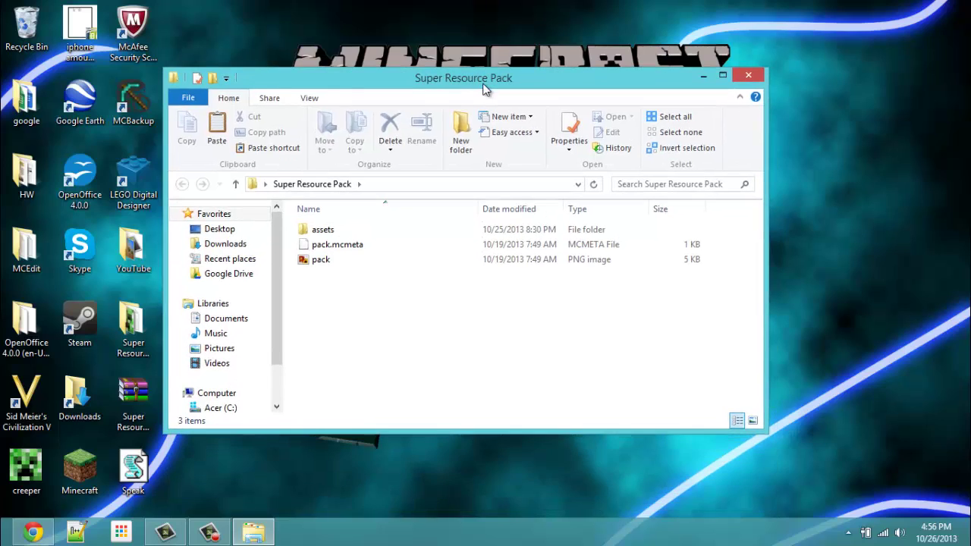
double_click(322, 230)
double_click(325, 229)
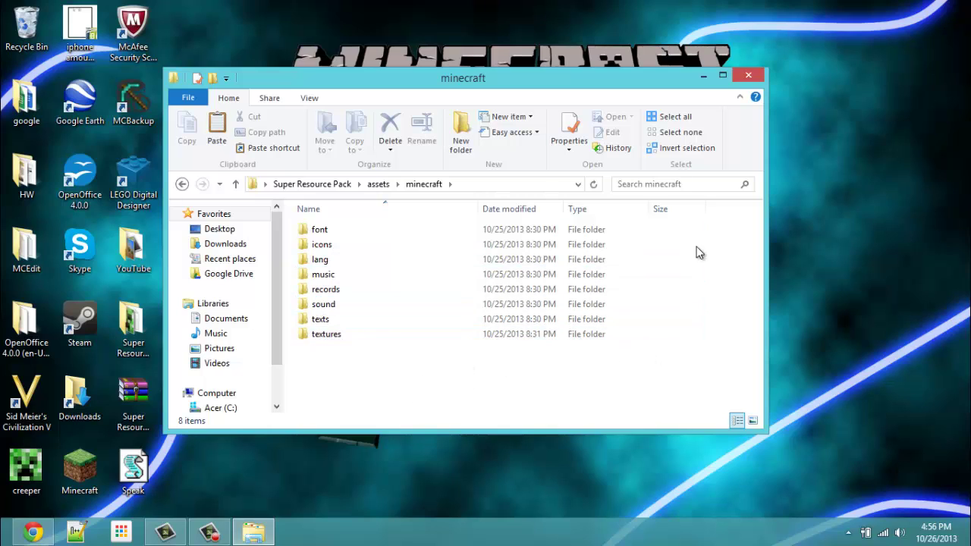
Step: Look through the OGG files in the music and records folders, returning to the minecraft folder
double_click(324, 275)
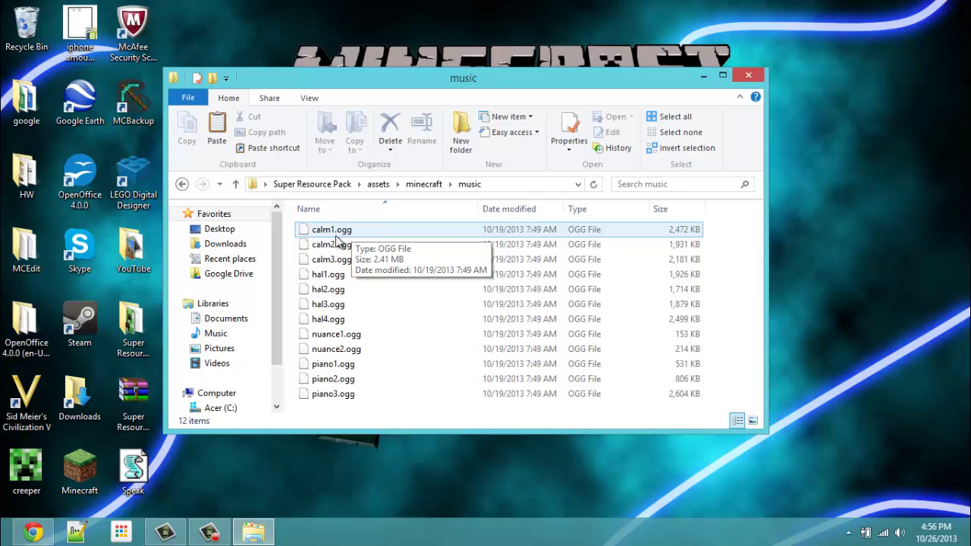
click(182, 184)
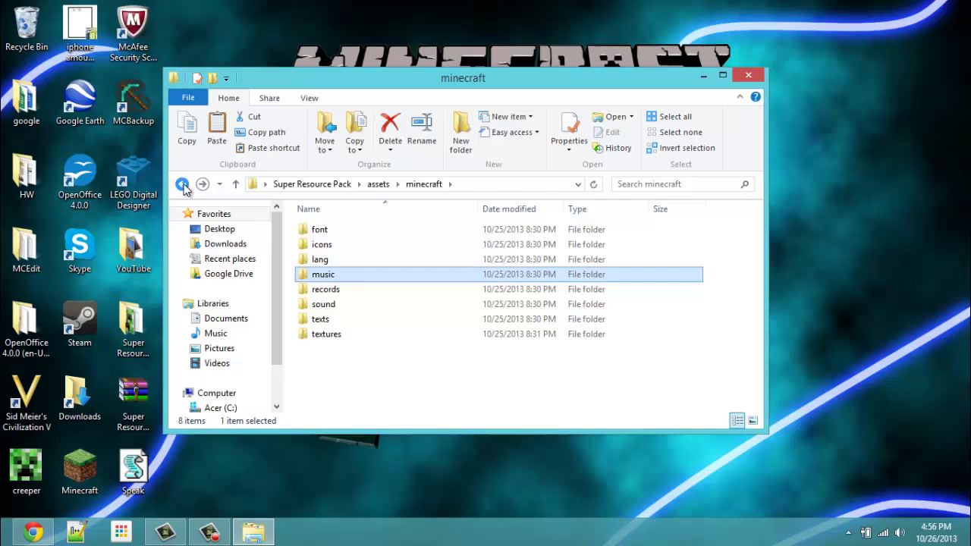
click(319, 292)
double_click(318, 293)
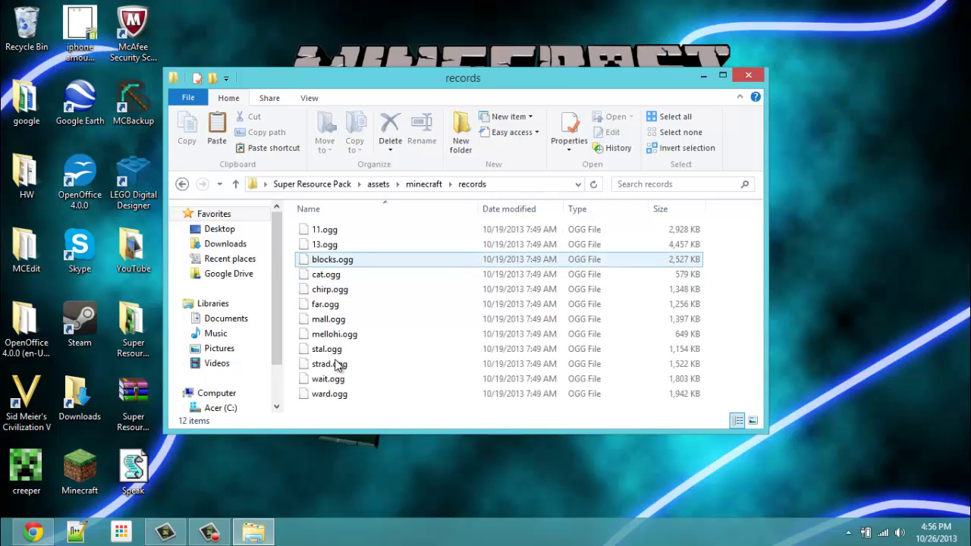
click(184, 185)
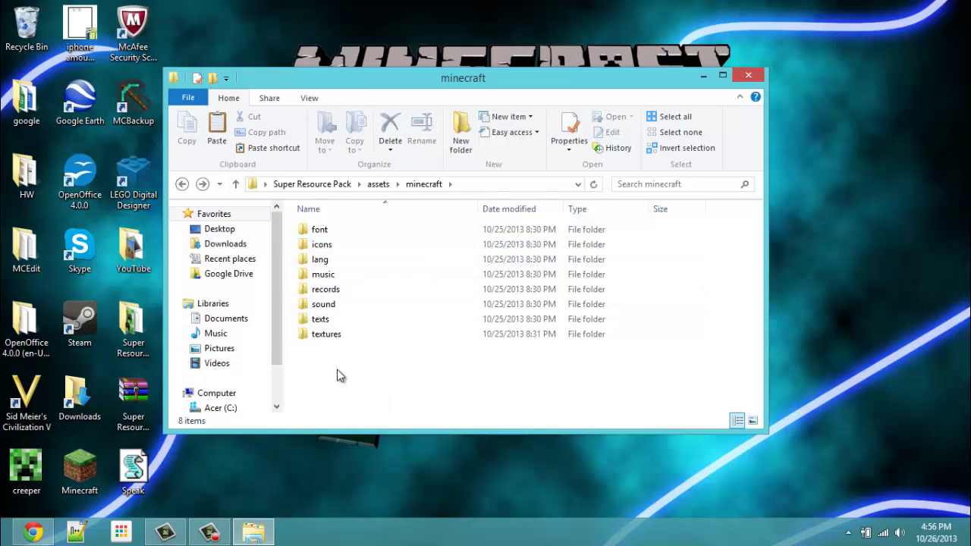
Step: Open credits.txt from the texts folder in Notepad++, view the credits down to the last entries, and close the editor
double_click(326, 322)
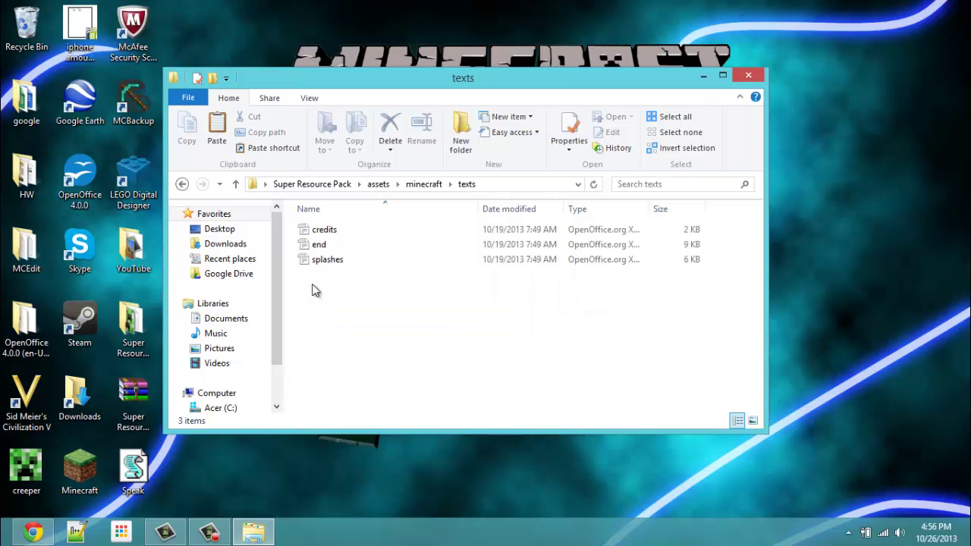
right_click(336, 236)
click(377, 282)
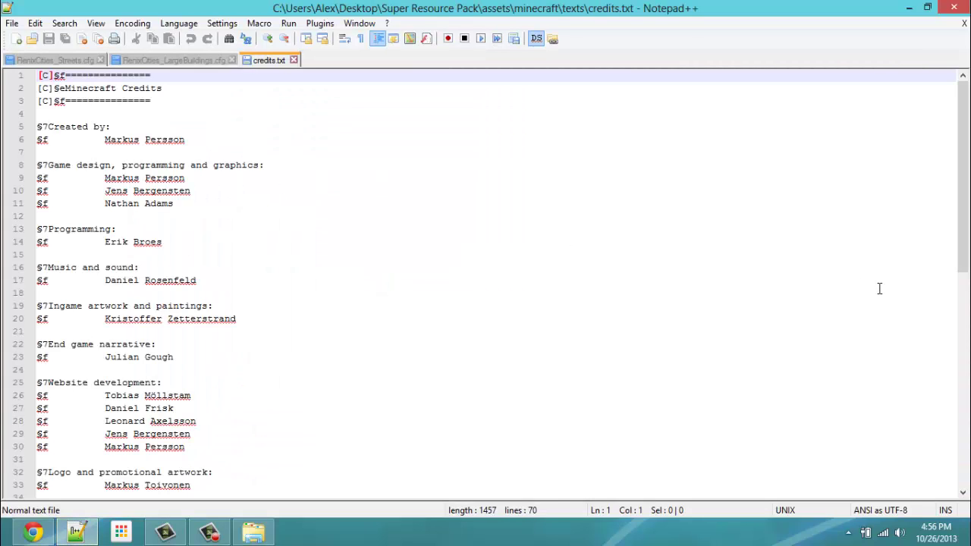
drag(965, 254, 967, 462)
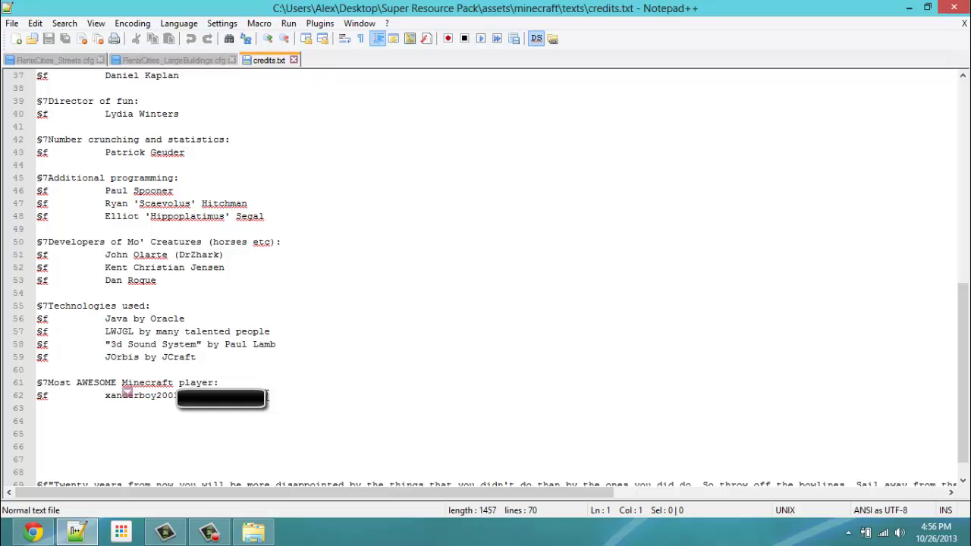
click(957, 6)
Step: View end.txt in Notepad++ after cancelling its OpenOffice import, close the editor, and return to the minecraft folder
double_click(323, 247)
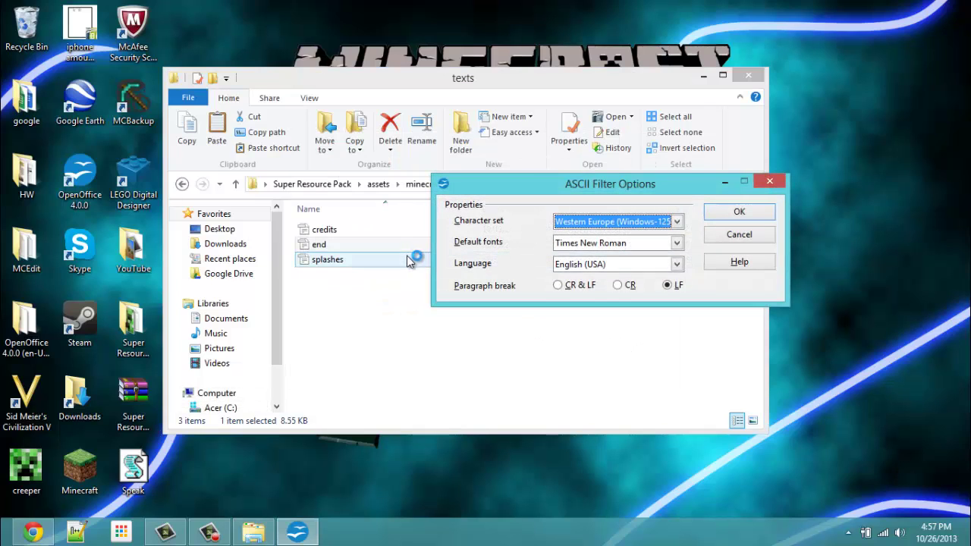
click(739, 234)
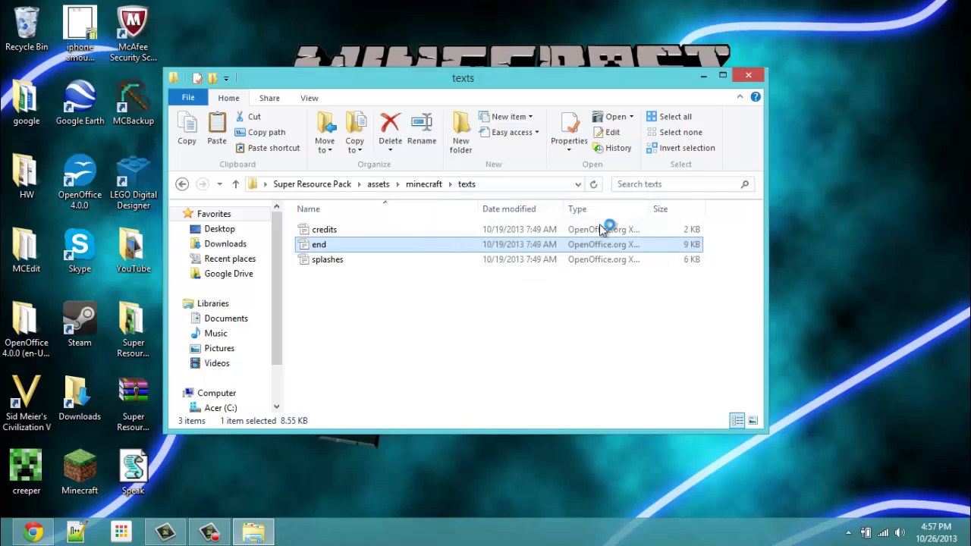
right_click(320, 250)
click(358, 279)
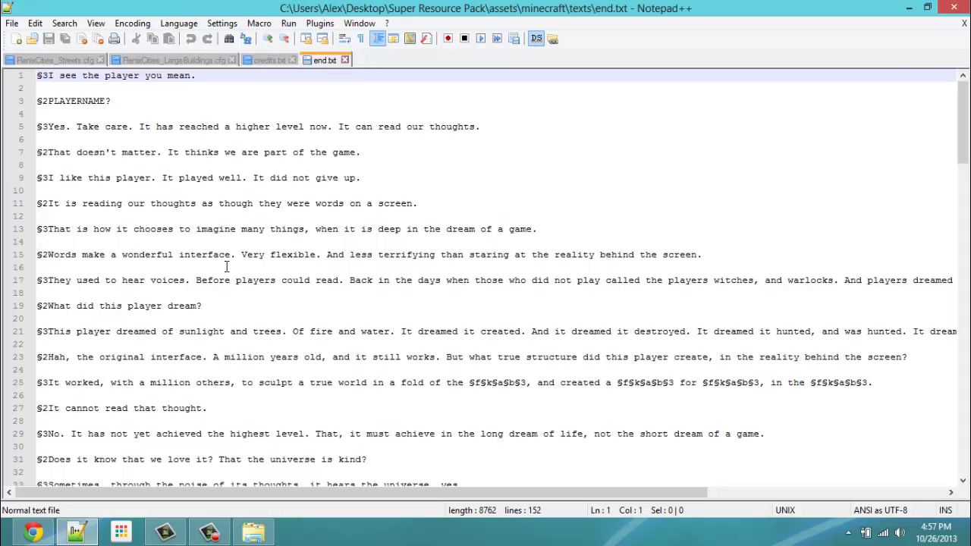
click(954, 8)
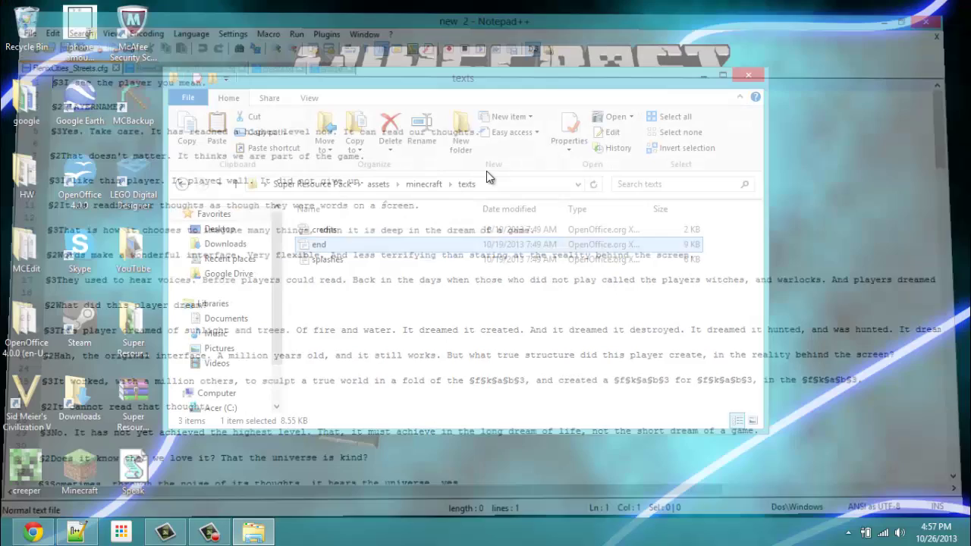
click(182, 186)
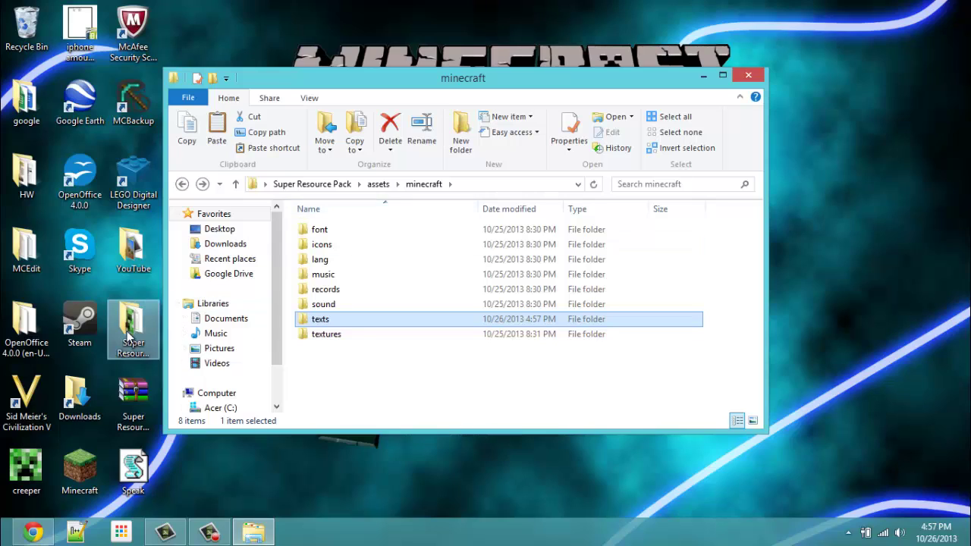
Step: Look at the contents of the font folder and return to the minecraft folder
click(147, 346)
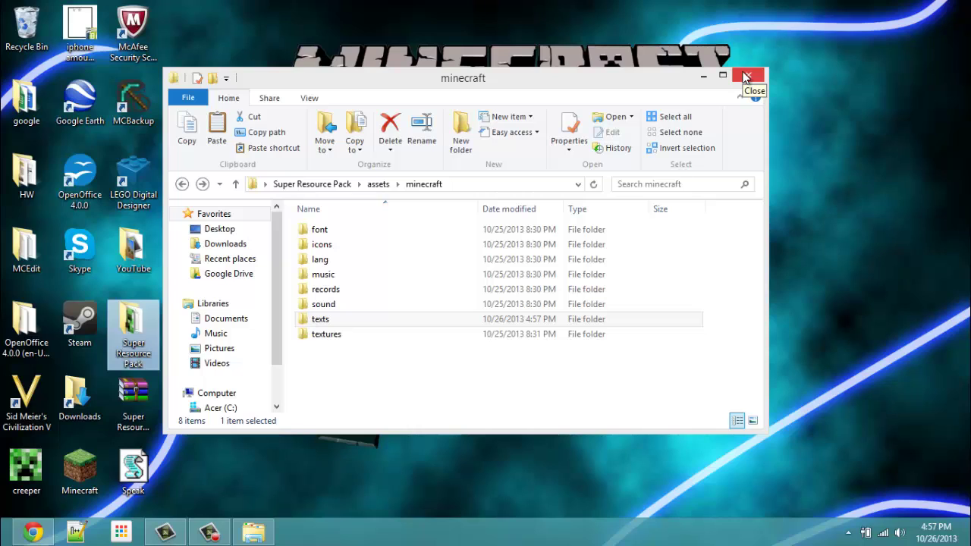
double_click(325, 230)
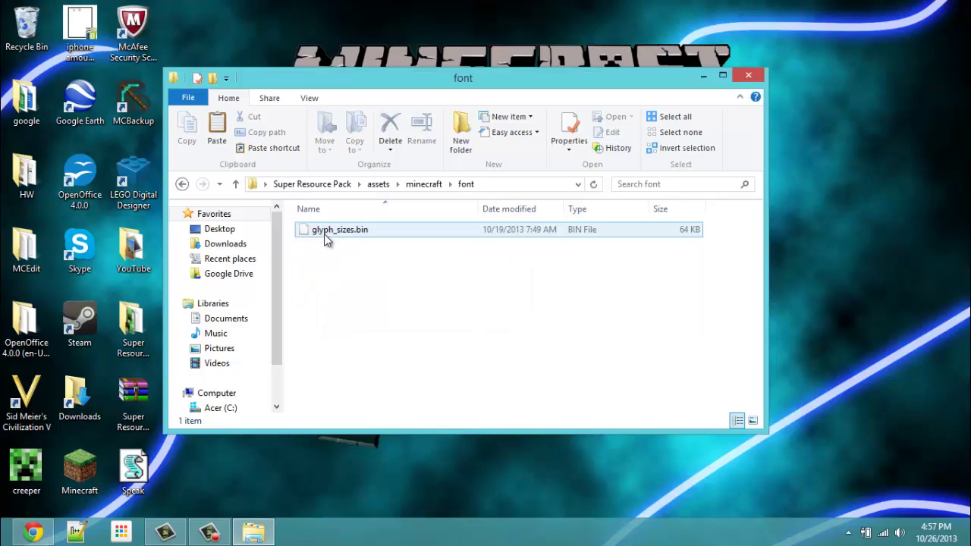
click(182, 184)
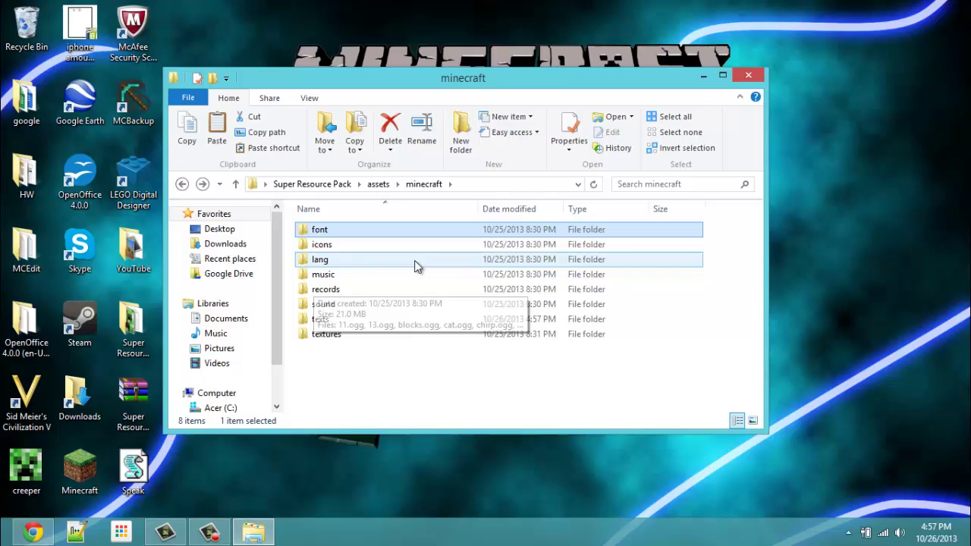